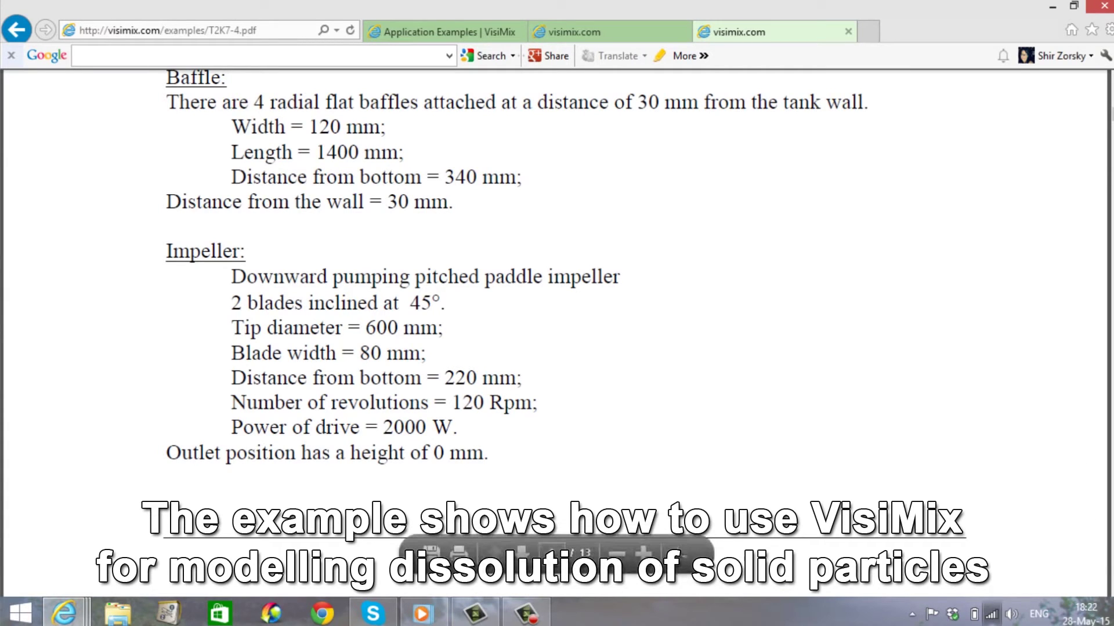
Read the dissolution example's baffle, impeller, media and solid-phase data and its task description.
scroll(557, 334, down, 1)
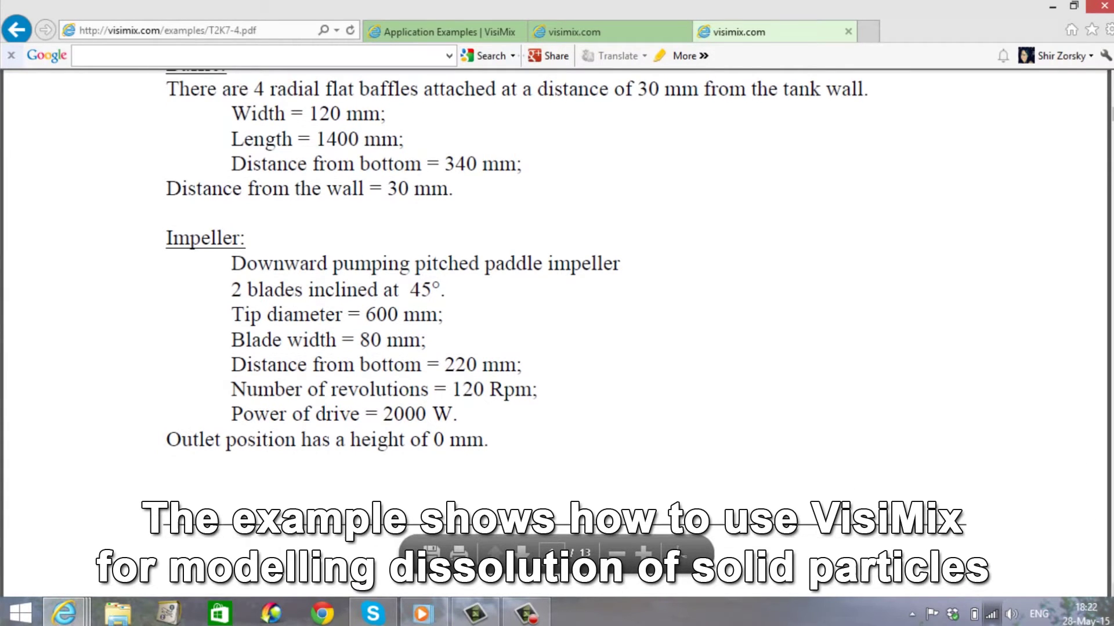
scroll(556, 334, down, 5)
scroll(557, 334, down, 7)
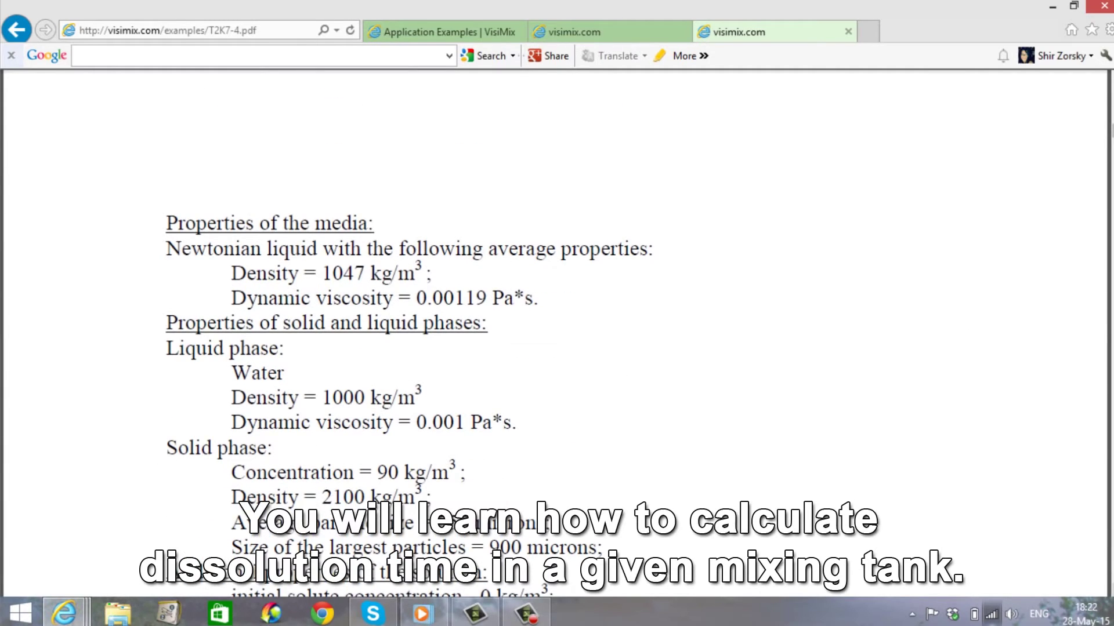
scroll(557, 334, down, 7)
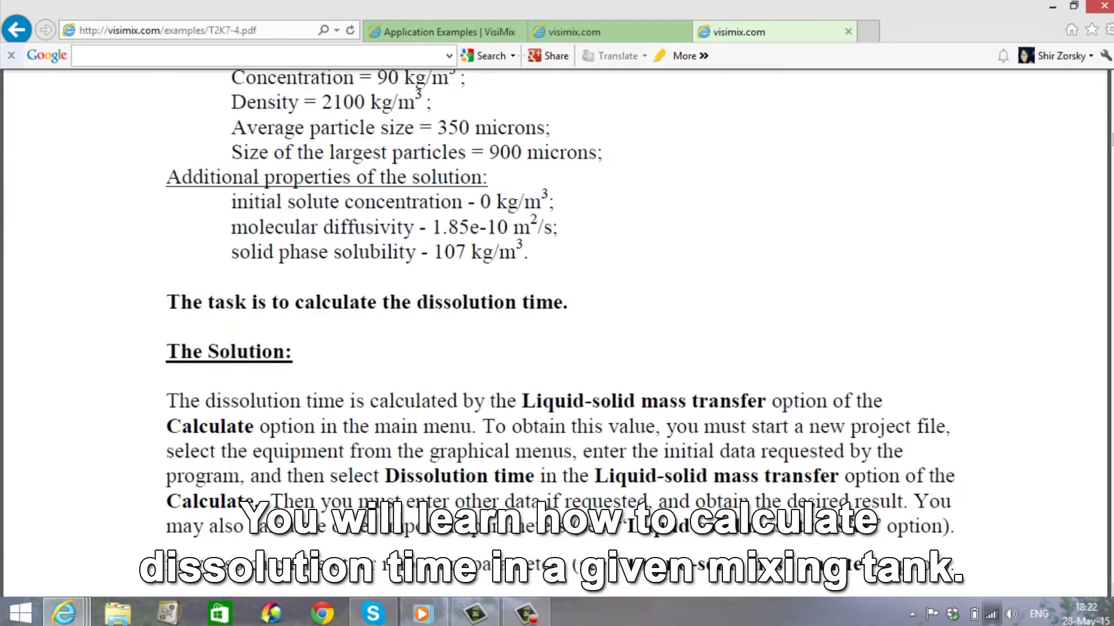
scroll(557, 334, down, 4)
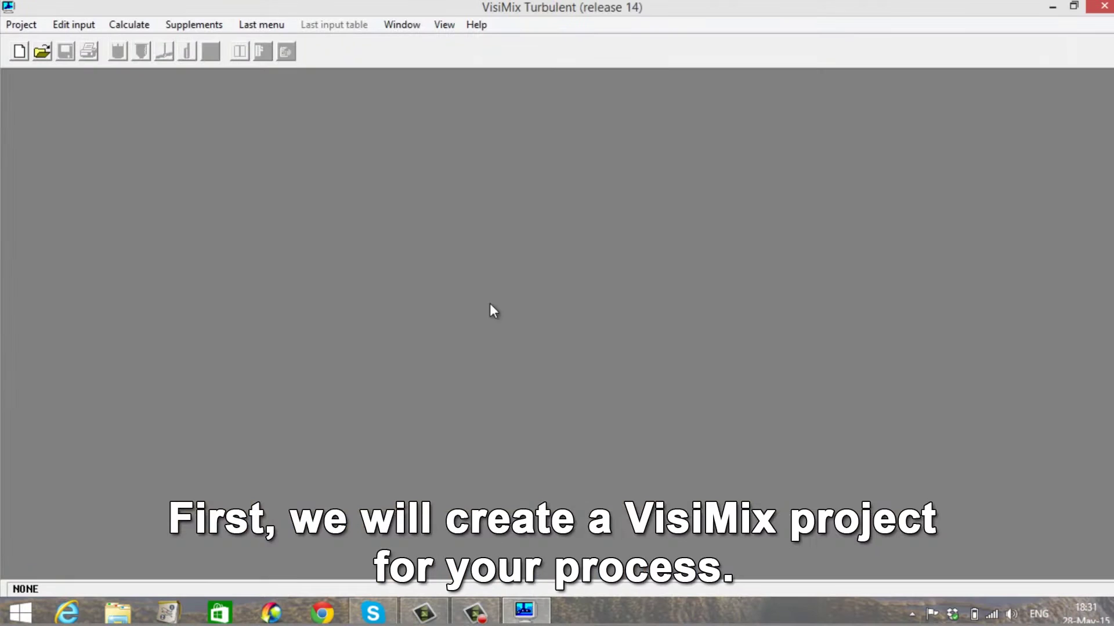
Switch to VisiMix Turbulent and create a new project named dissolution on the Desktop.
click(30, 28)
click(30, 41)
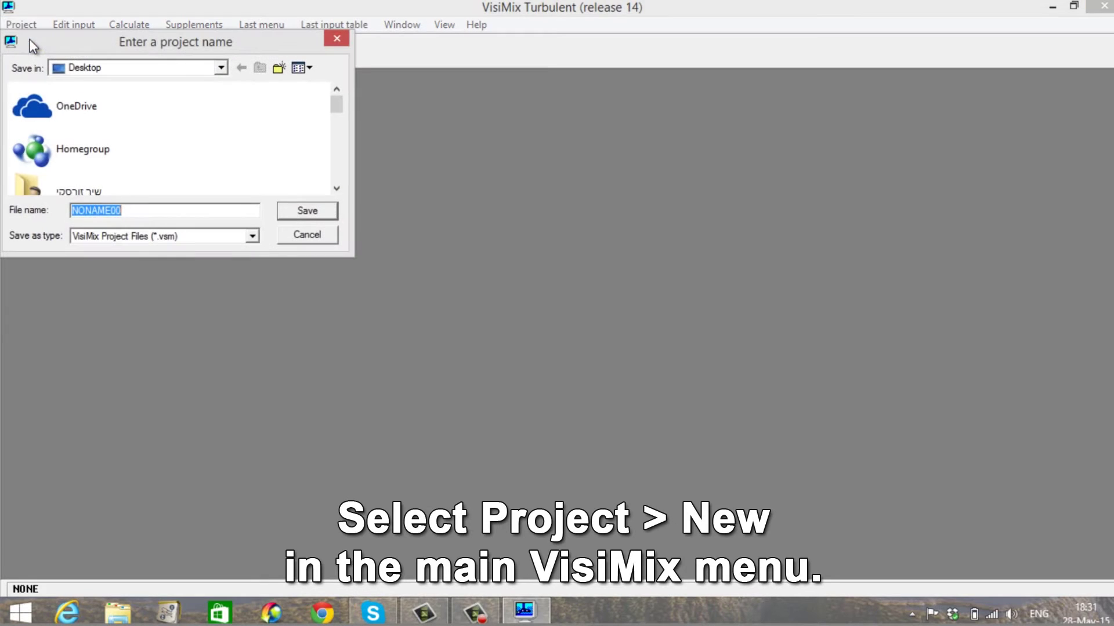
text(dissoluti)
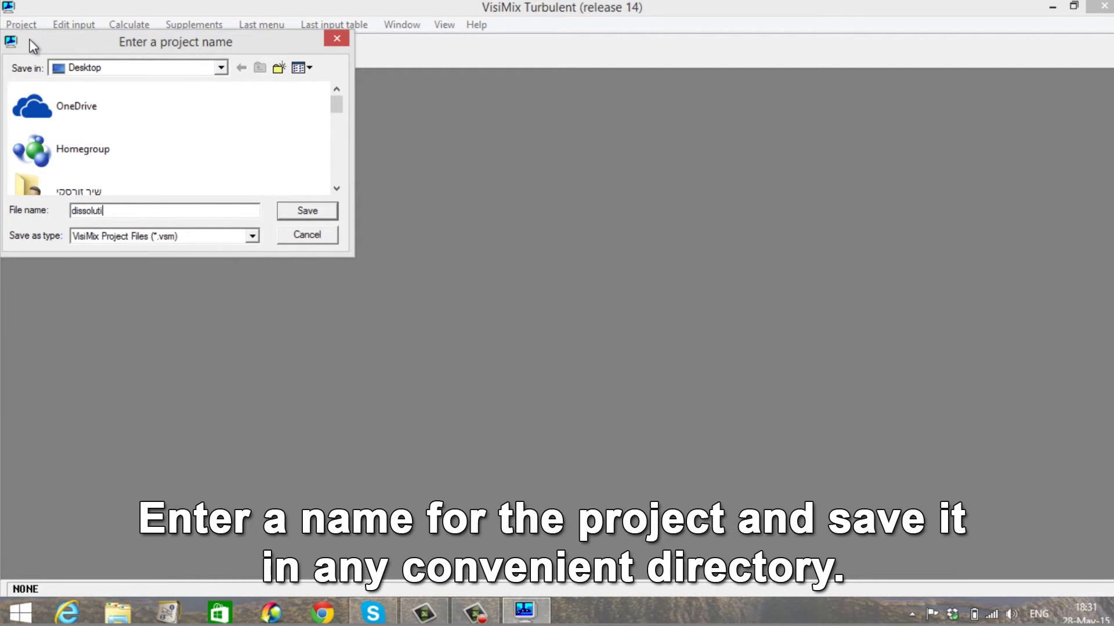
text(on)
key(Return)
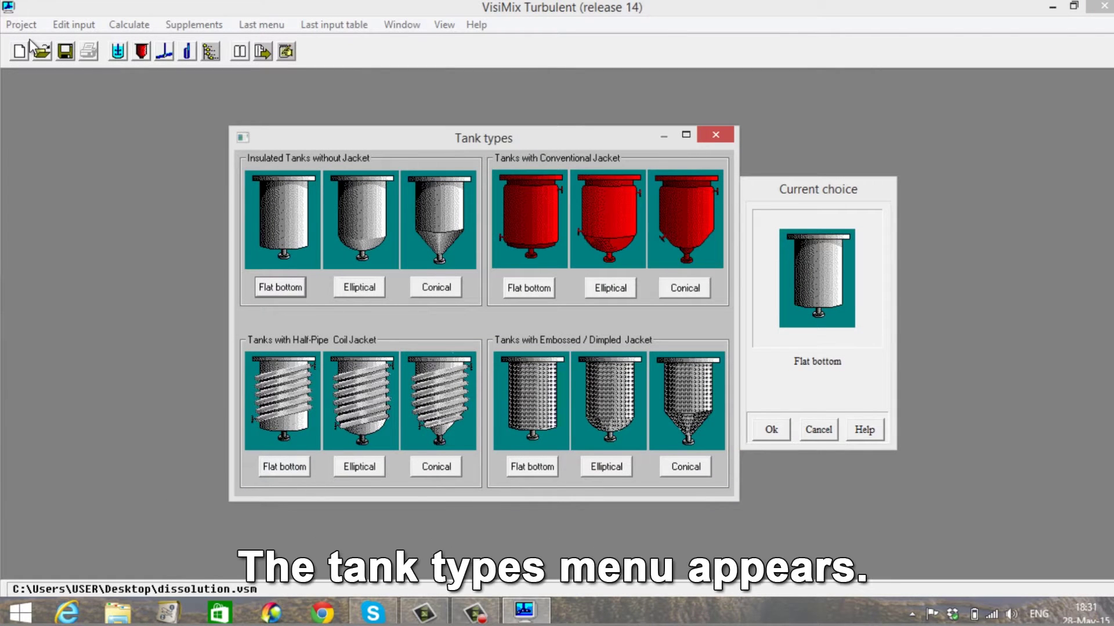
Define an unjacketed elliptical-bottom tank with 1400 mm inside diameter, 2000 mm total height and 1600 mm level of media.
click(356, 288)
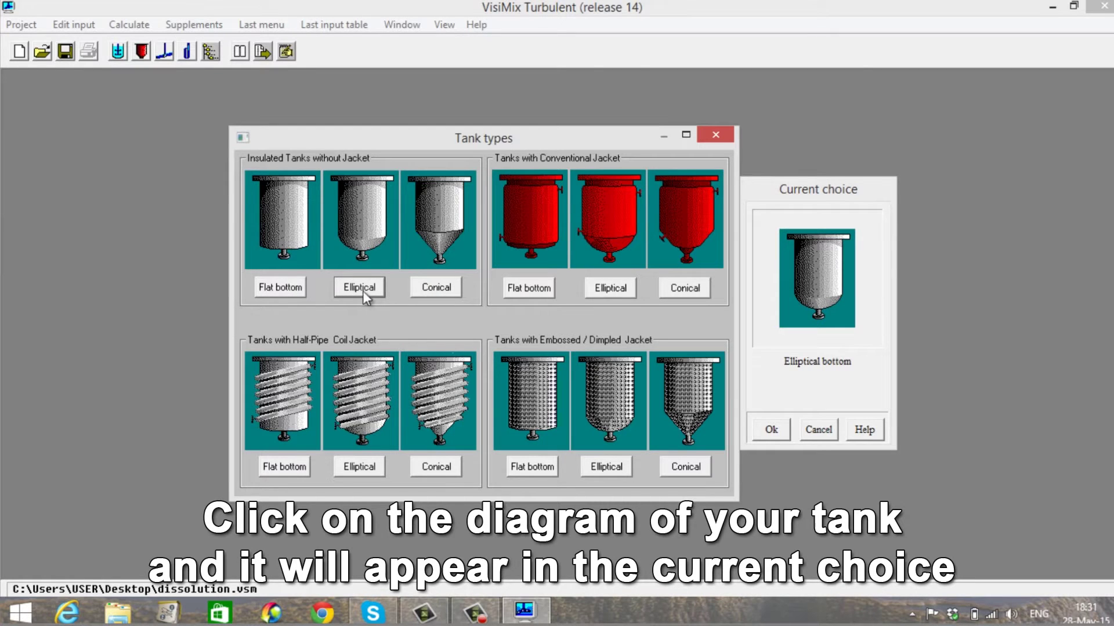
click(770, 430)
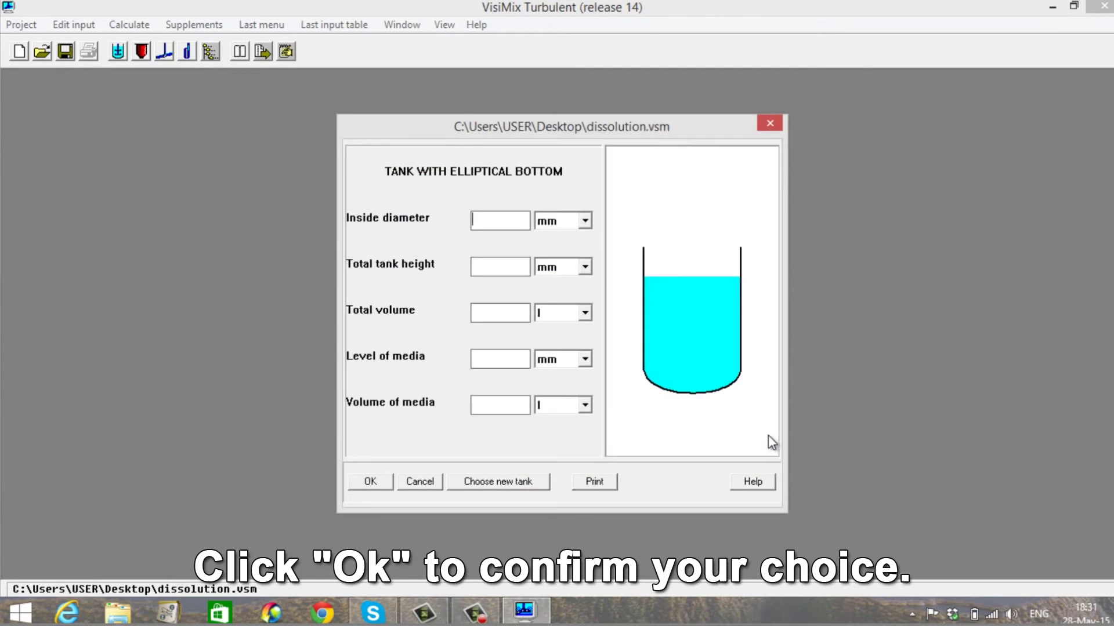
text(1)
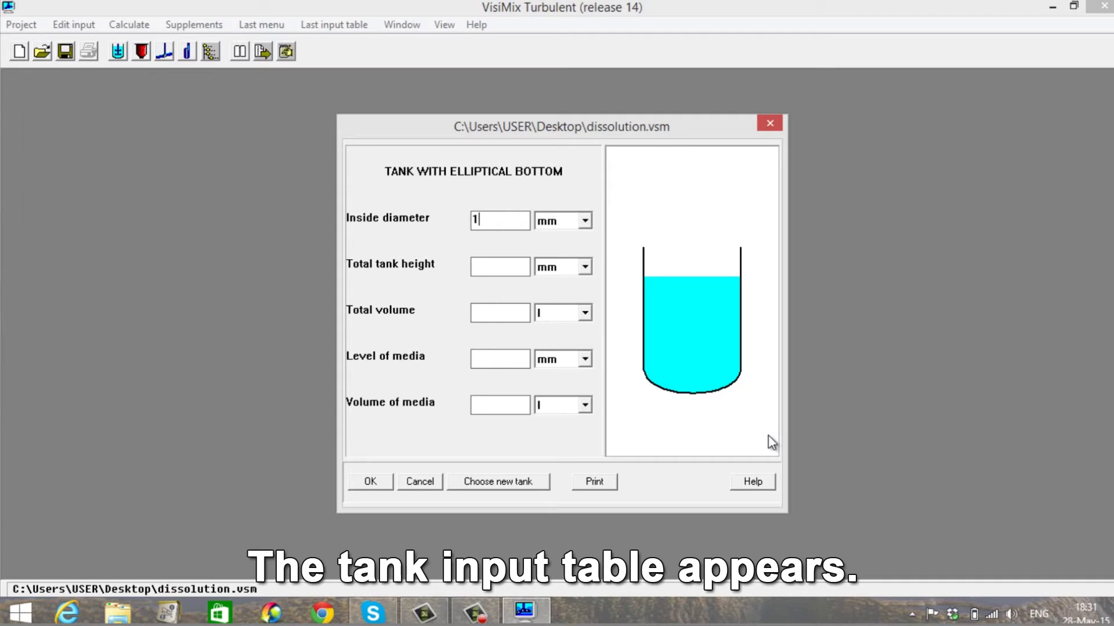
text(400)
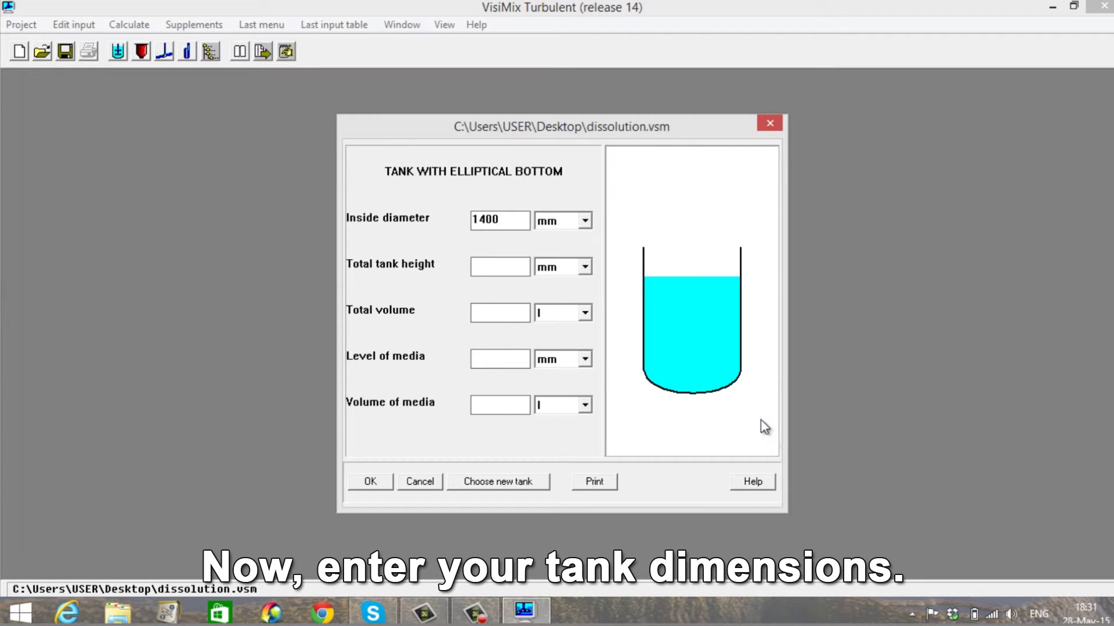
click(514, 267)
text(2000)
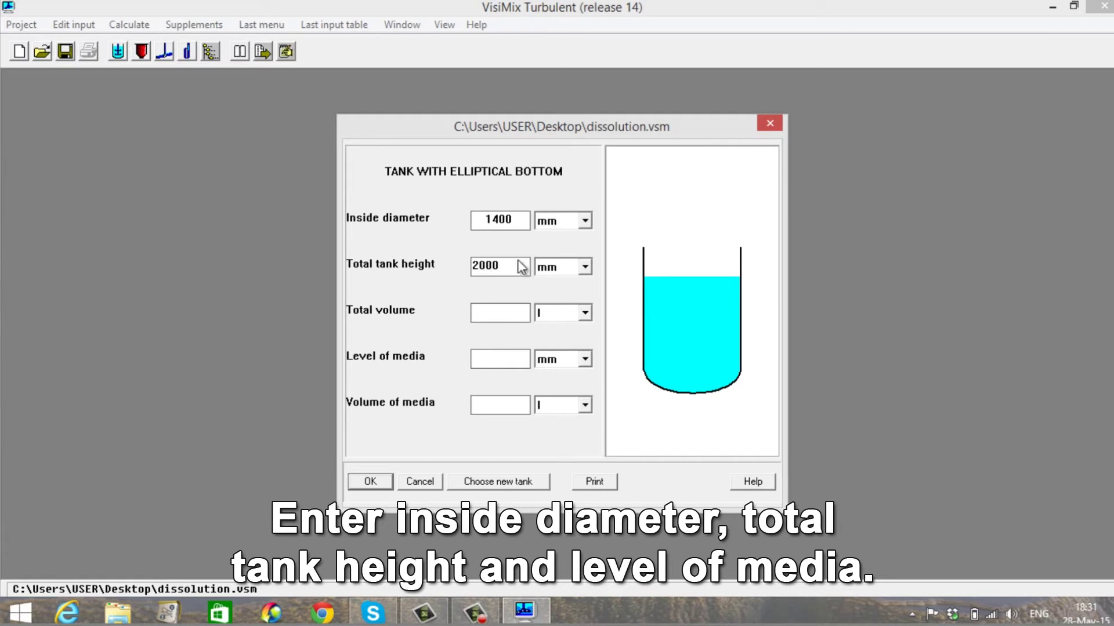
click(515, 358)
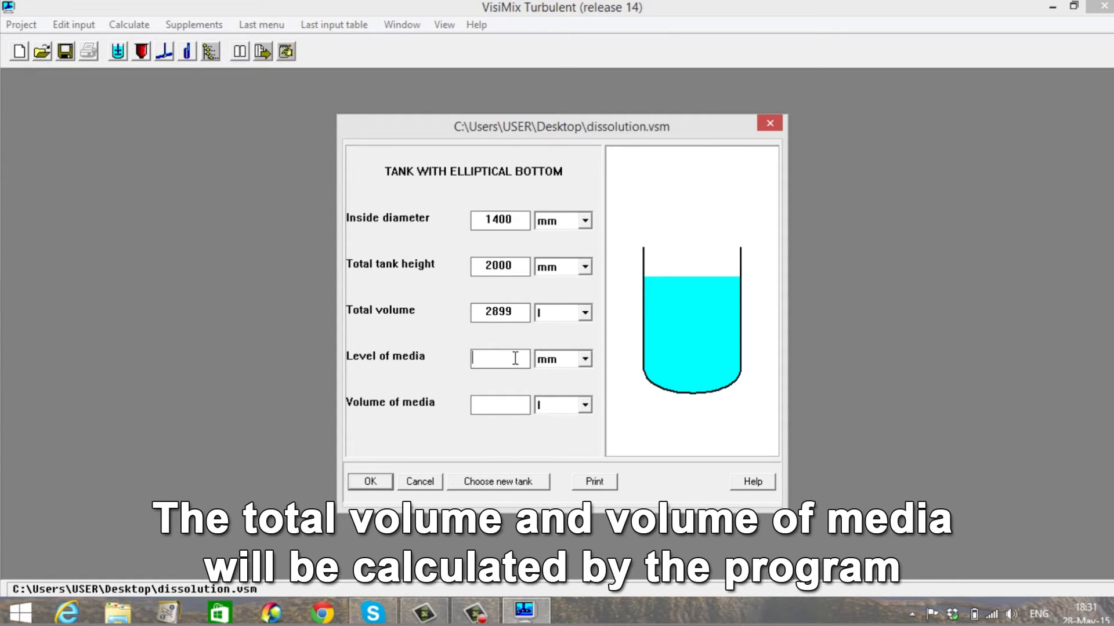
text(1600)
key(Return)
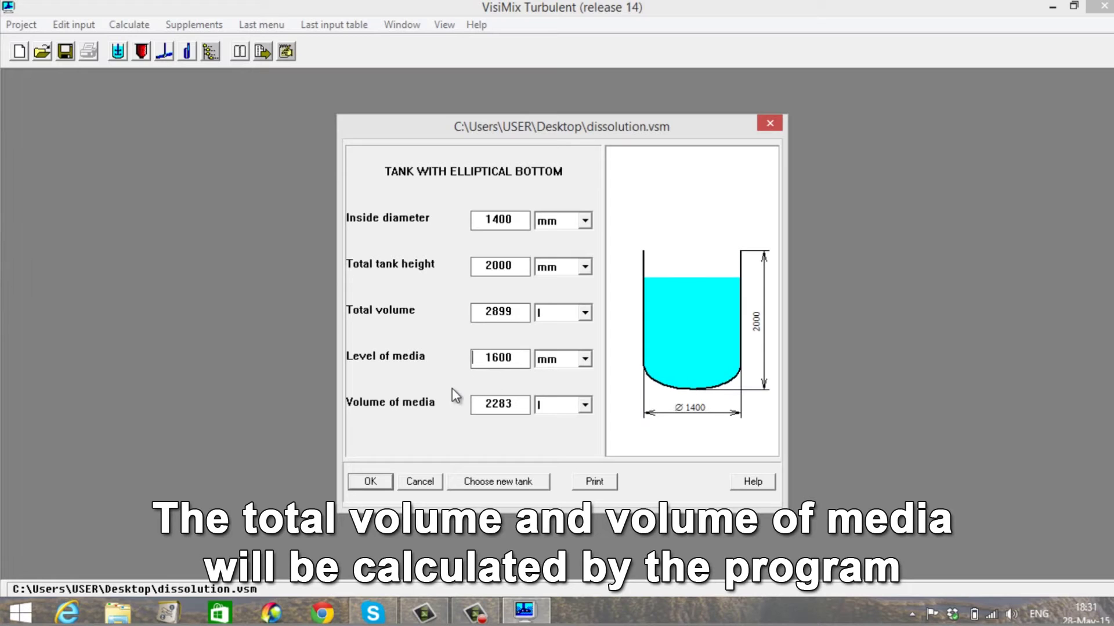
click(389, 482)
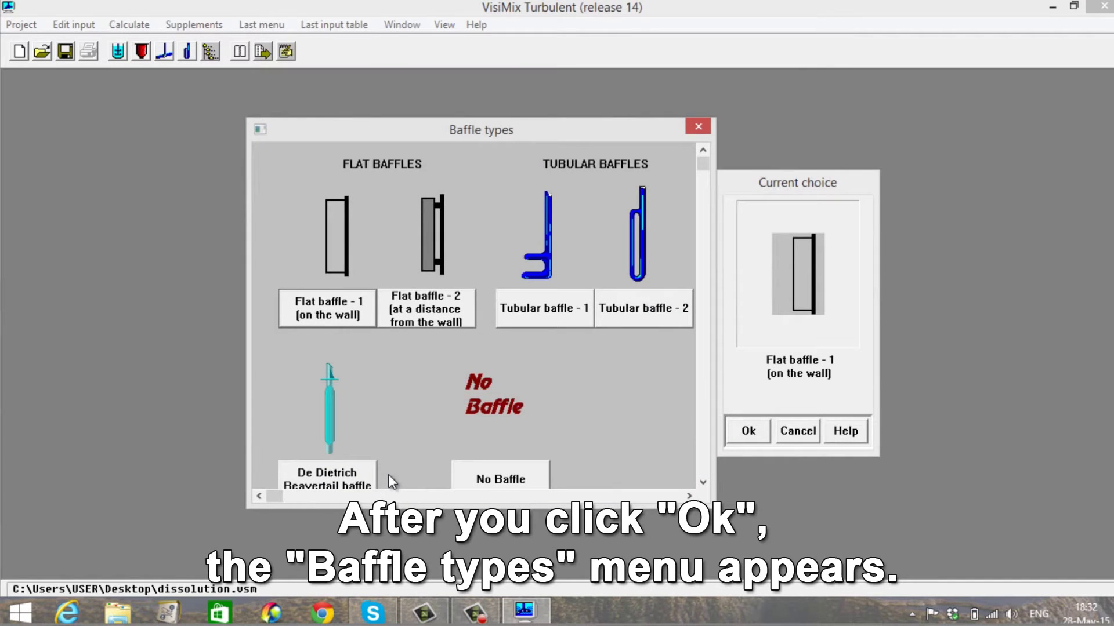
Choose Flat baffle-2 (at a distance from the wall) with 4 baffles, 120 mm wide and 1400 mm long.
click(421, 319)
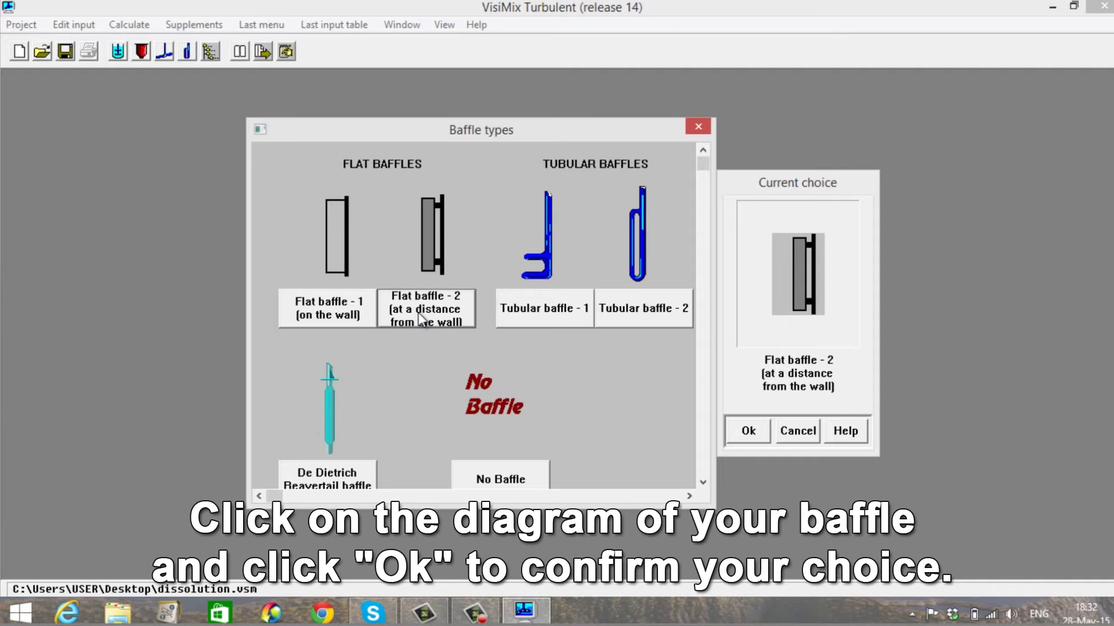
click(748, 432)
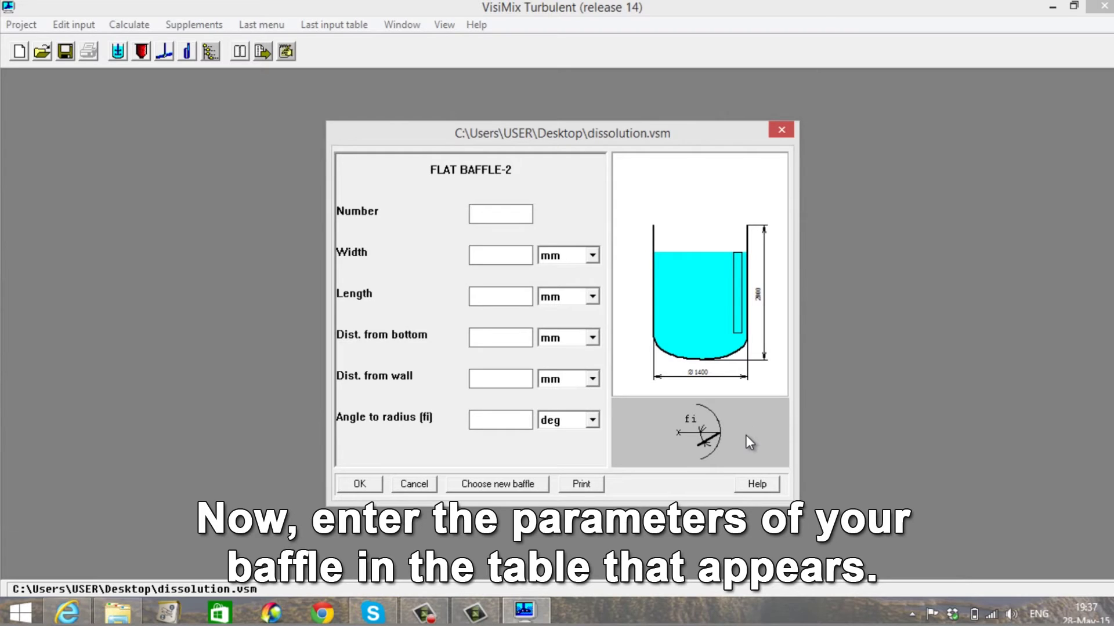
text(4)
key(Tab)
text(120)
key(Tab)
text(1400)
Set the baffles' distance from bottom to 340 mm, distance from wall to 30 mm and angle to radius to 0 deg.
key(Tab)
key(Tab)
text(340)
key(Tab)
key(Tab)
text(30)
key(Tab)
key(Tab)
text(0)
click(361, 483)
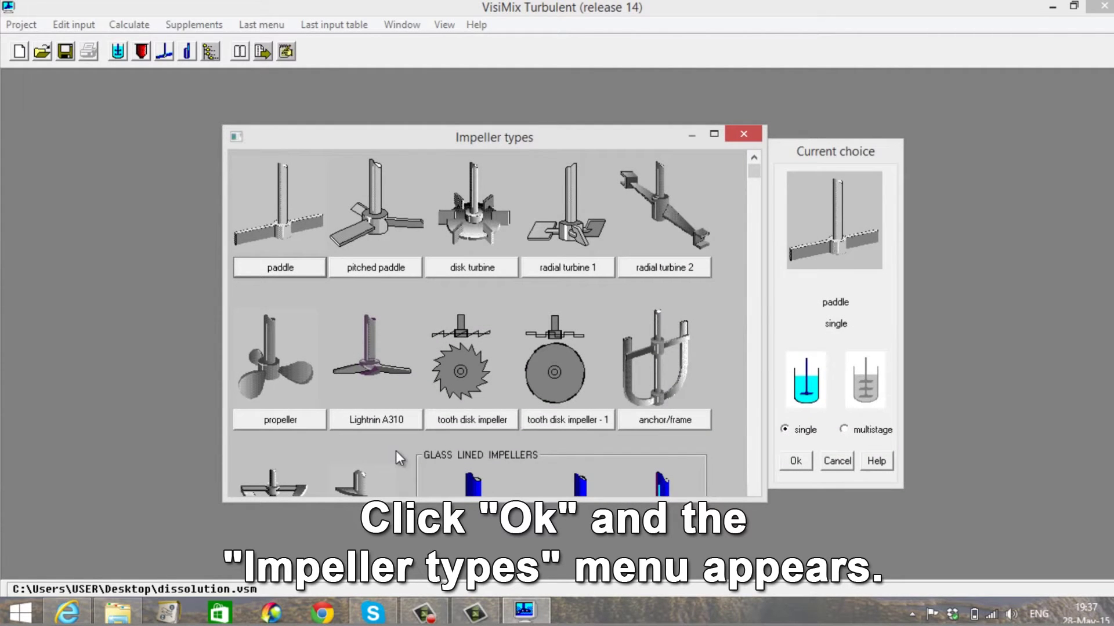
Choose a single pitched paddle impeller with 600 mm tip diameter, 2 blades, 45 deg pitch angle and 80 mm blade width.
click(374, 265)
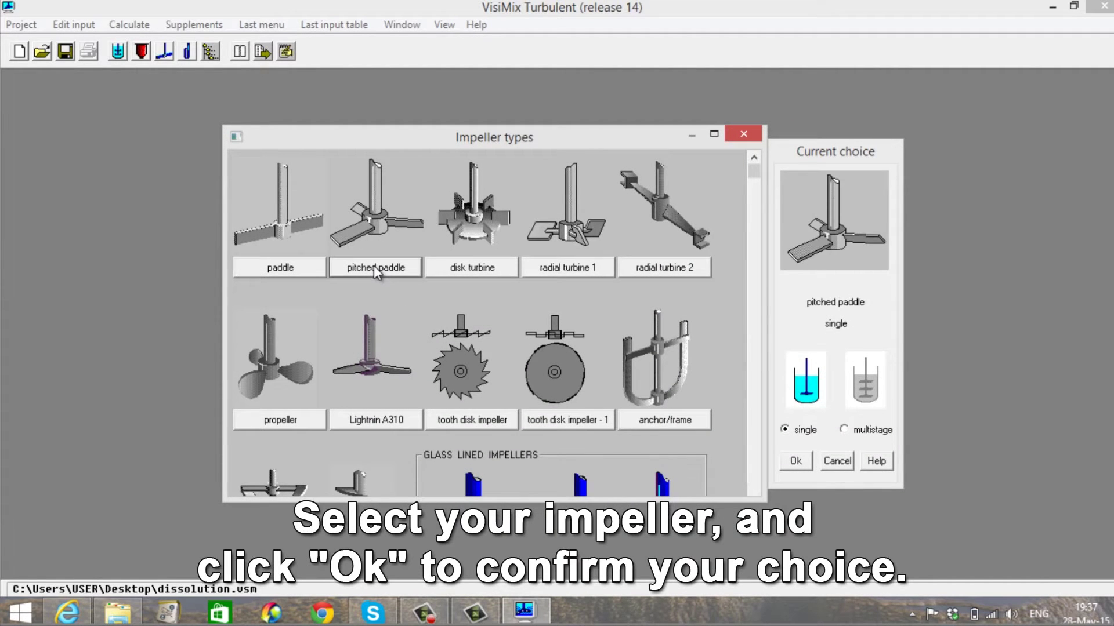
click(787, 462)
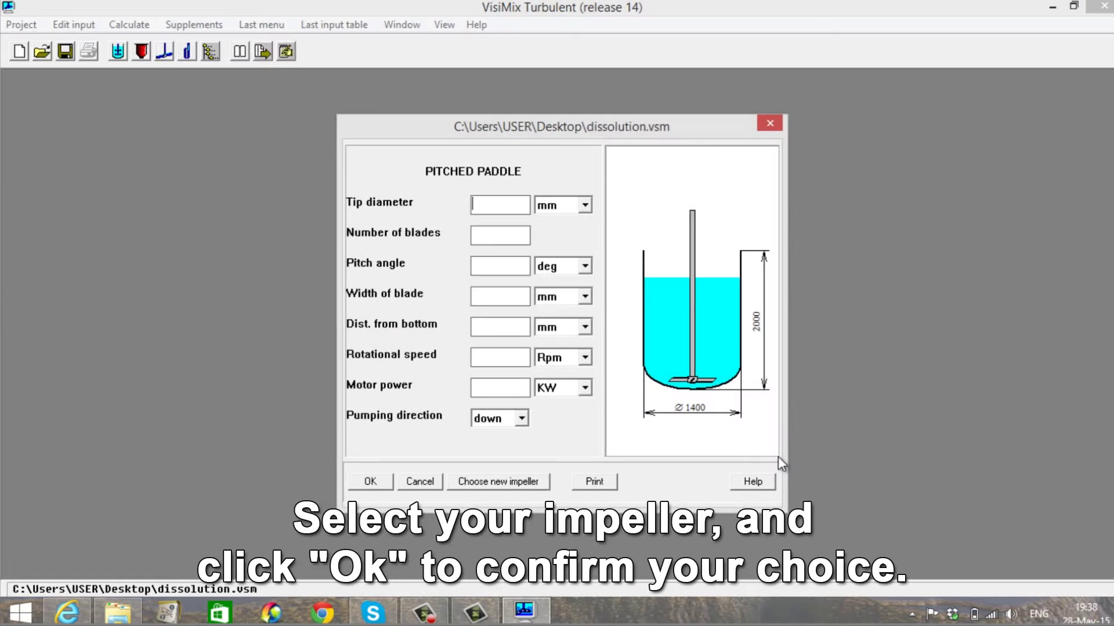
text(45)
key(Tab)
key(Tab)
text(80)
key(Tab)
Set the impeller's distance from bottom to 220 mm, rotational speed to 120 Rpm and motor power to 2 KW.
key(Tab)
text(220)
key(Tab)
text(120)
key(Tab)
text(2)
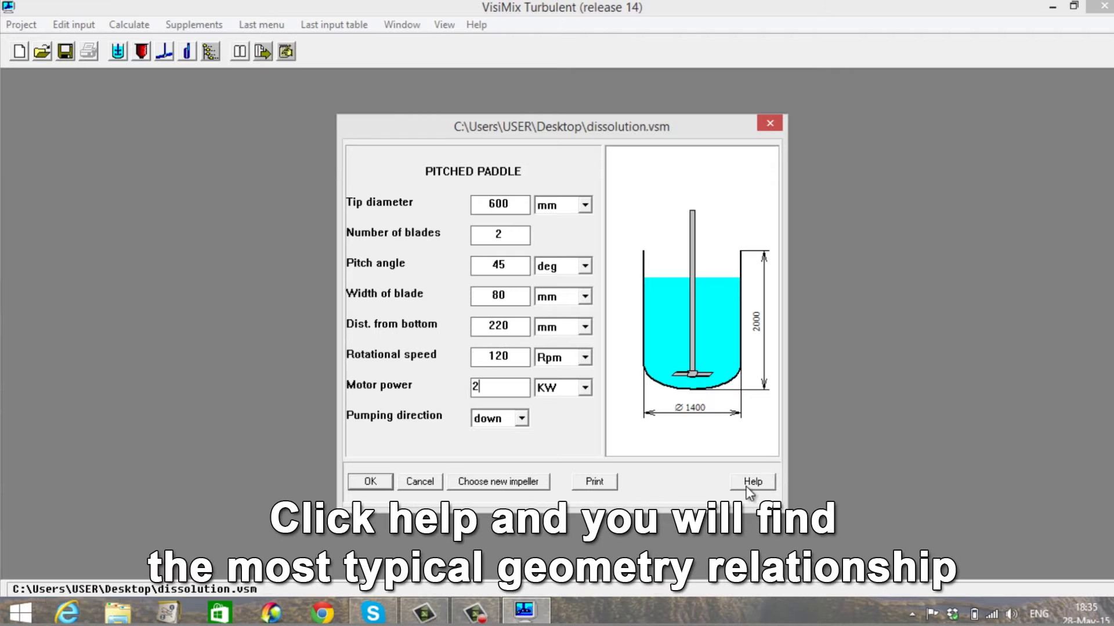
Consult the help on typical pitched paddle geometry, close it and accept the impeller data.
click(748, 486)
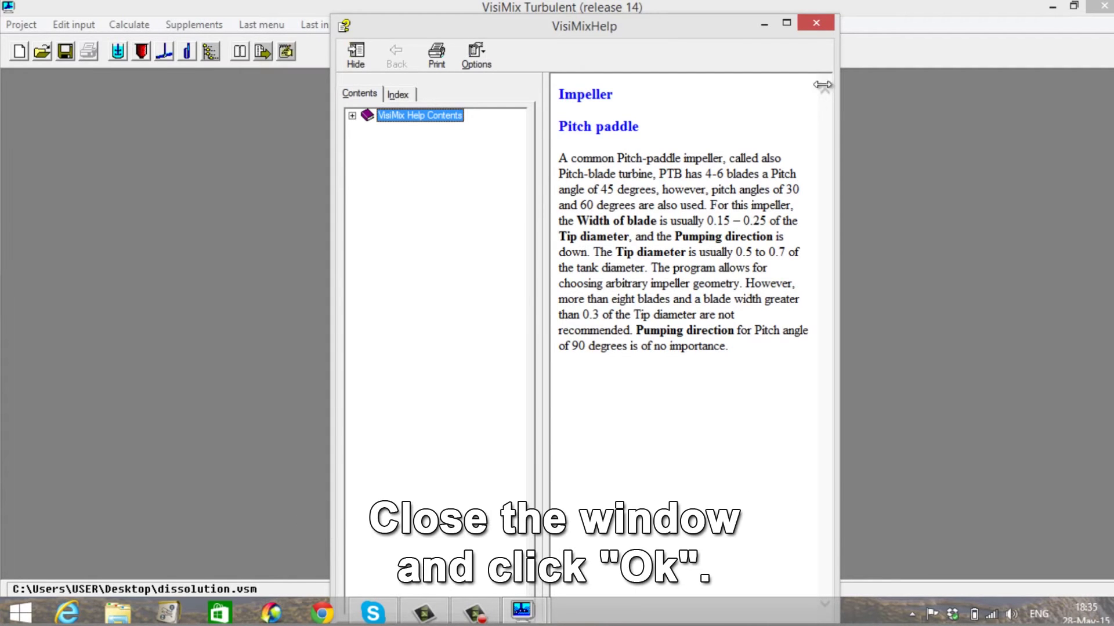
click(816, 24)
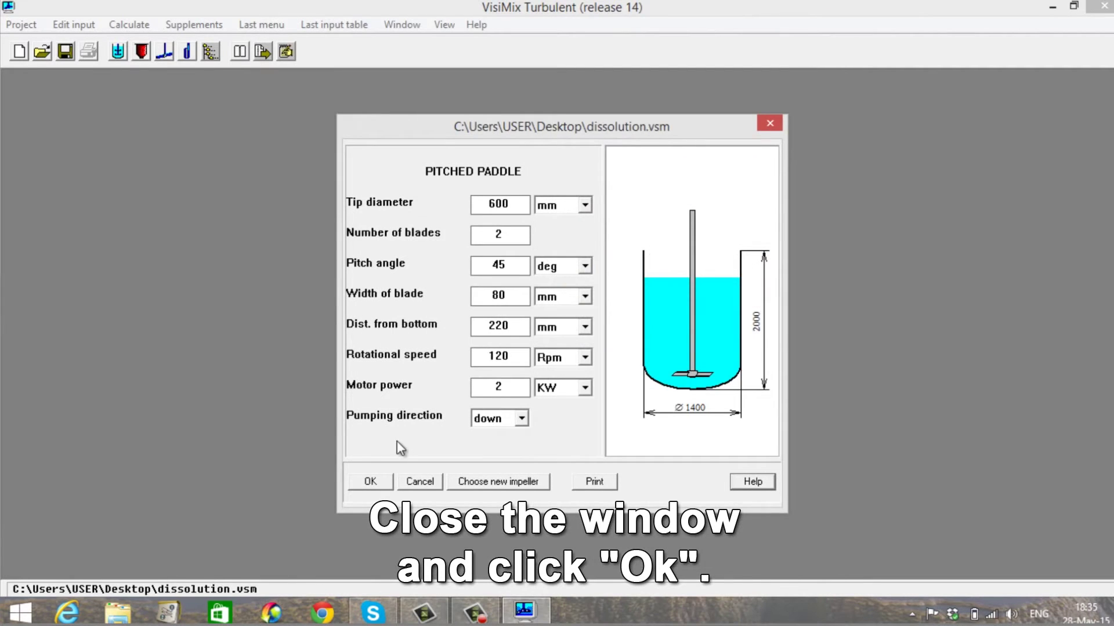
click(372, 481)
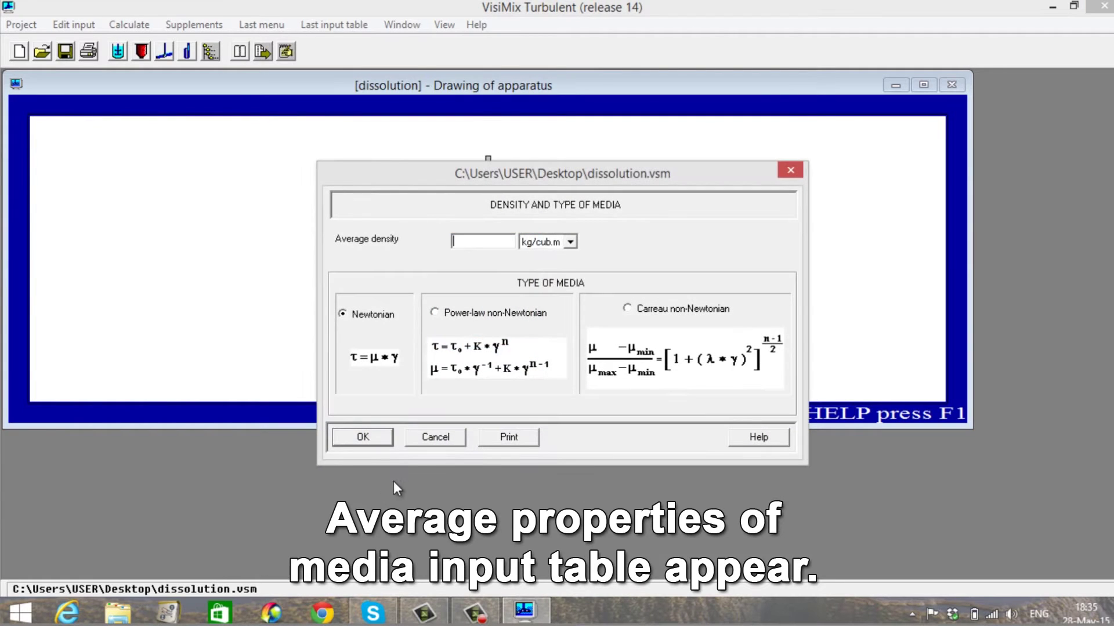
Define the media as Newtonian with an average density of 1047 kg/cub.m and a dynamic viscosity of 0.00119 Pa*s.
text(104)
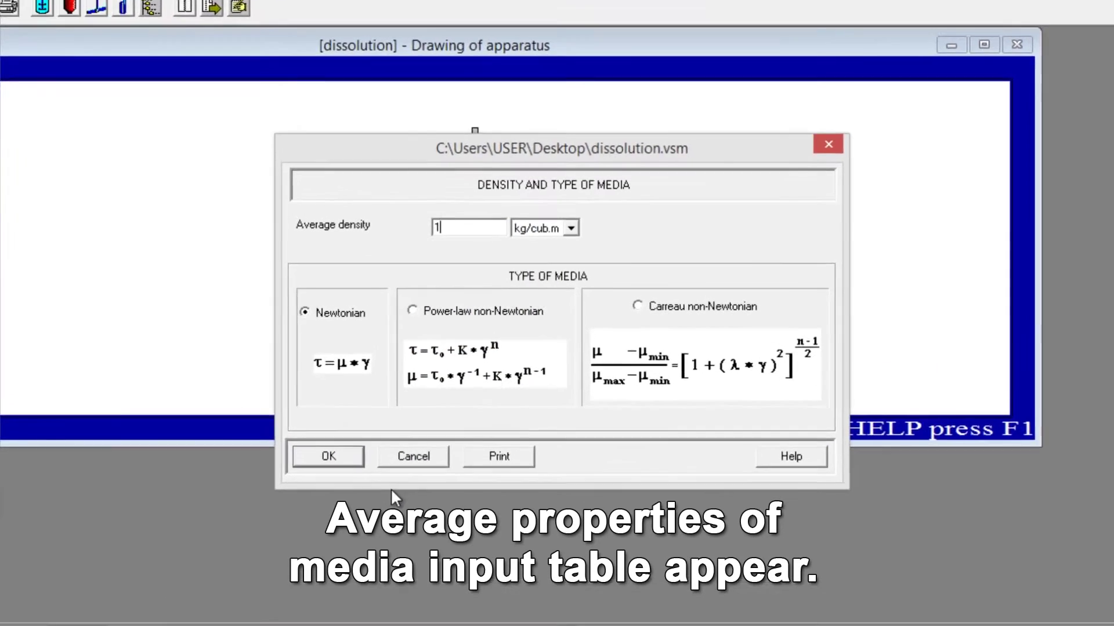
text(7)
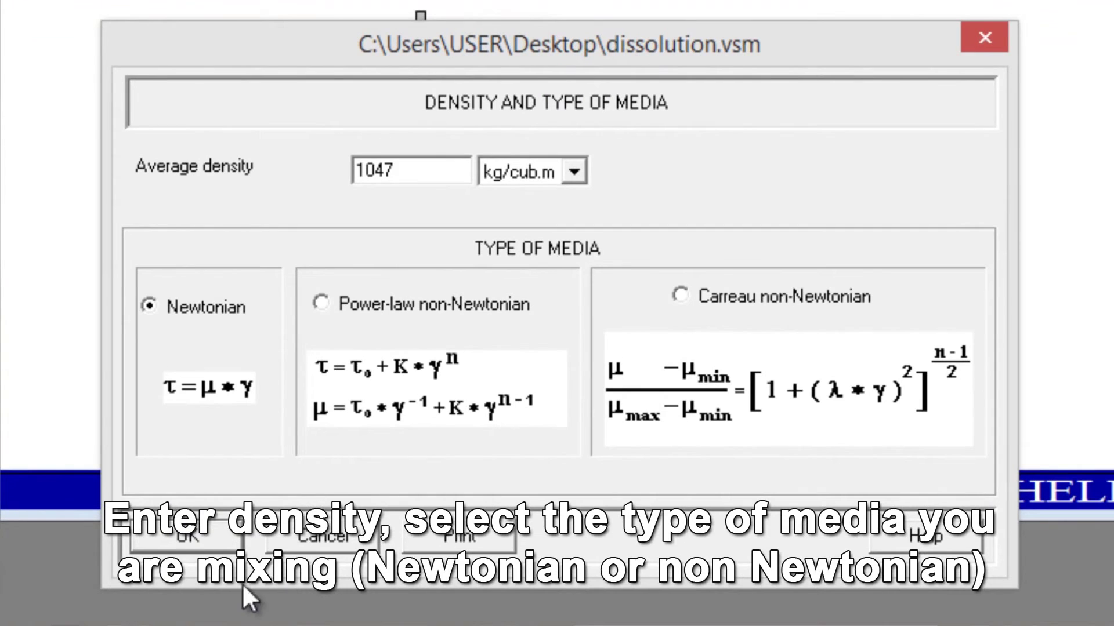
click(203, 533)
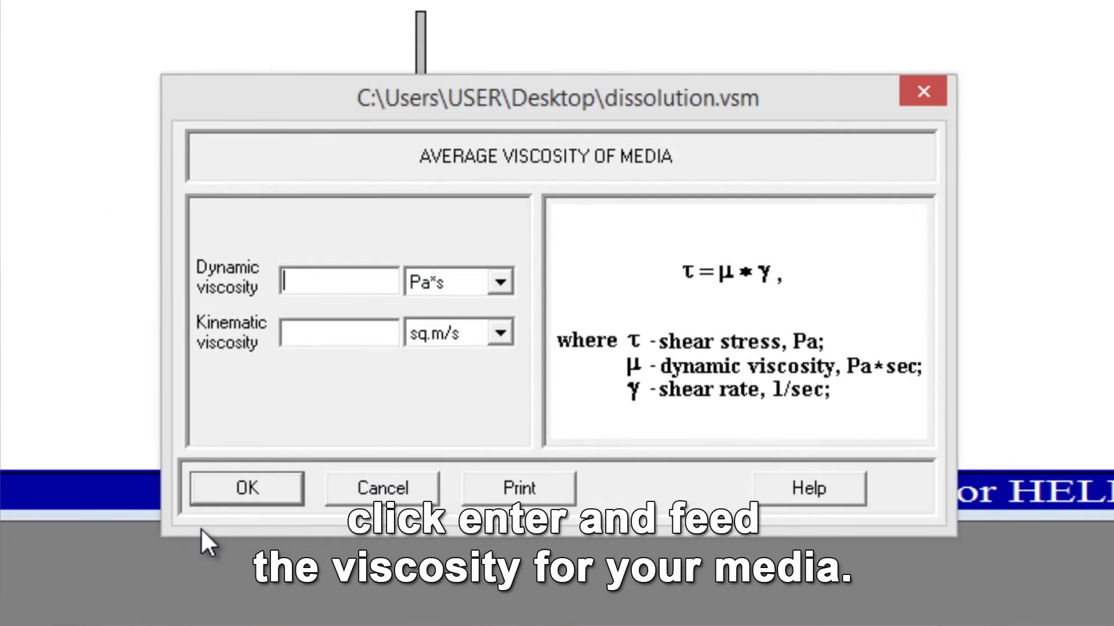
text(0.00119)
key(Return)
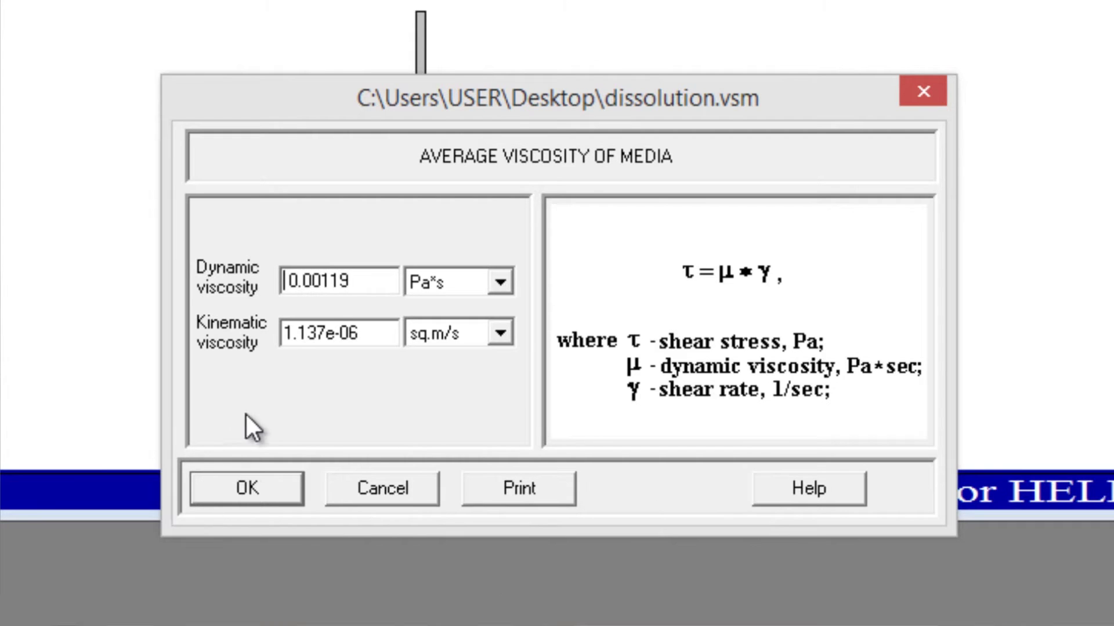
click(239, 486)
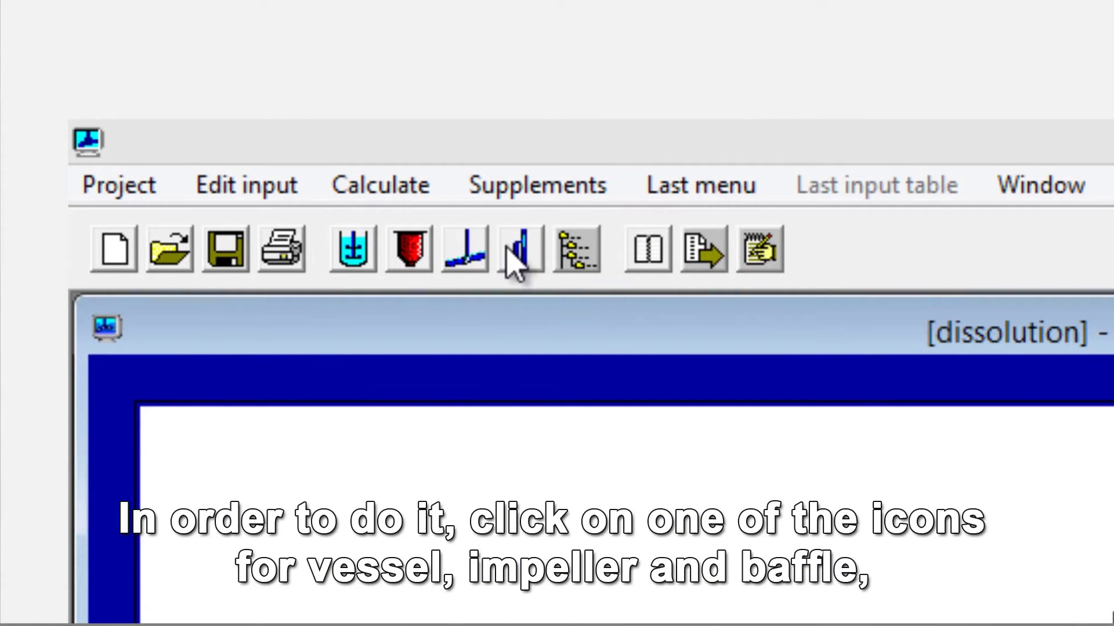
Review the entered baffle data and the available input-editing options for the equipment.
click(508, 248)
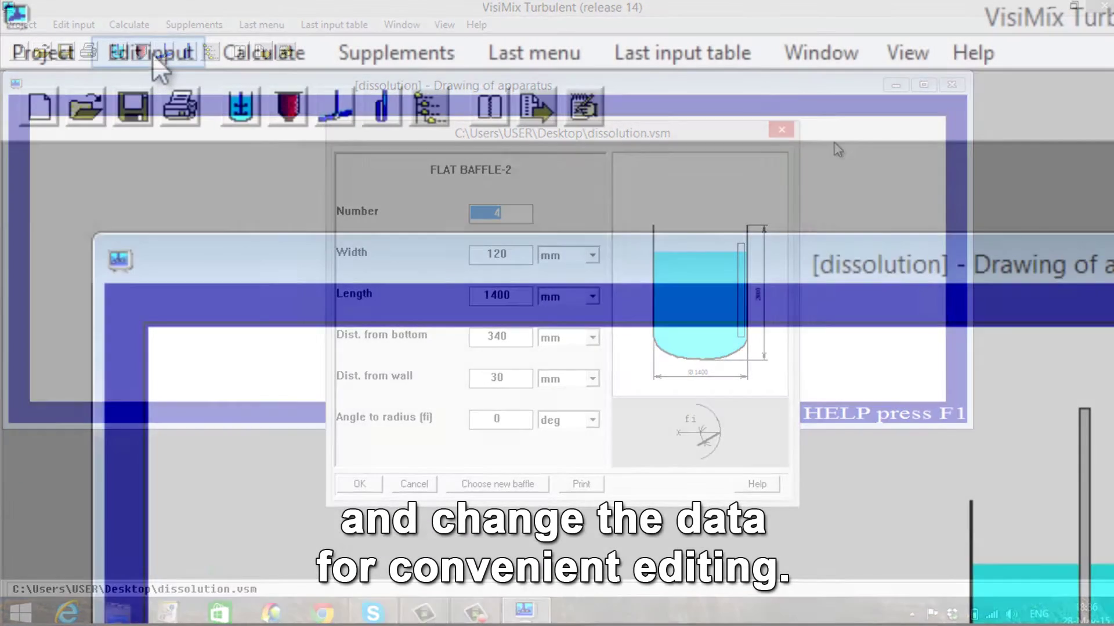
click(73, 25)
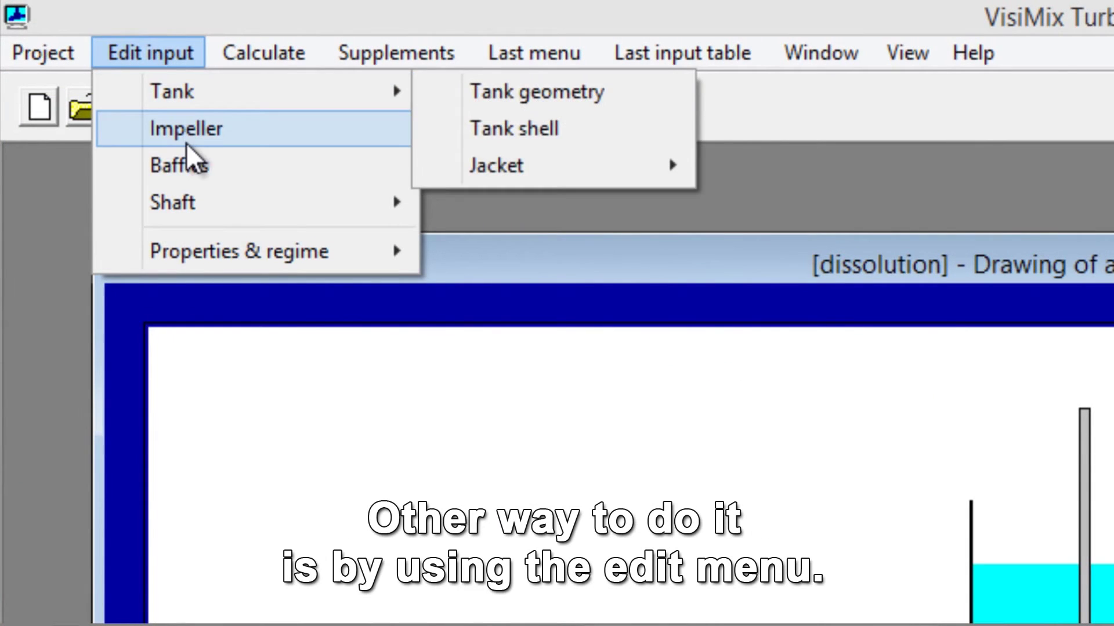
click(53, 309)
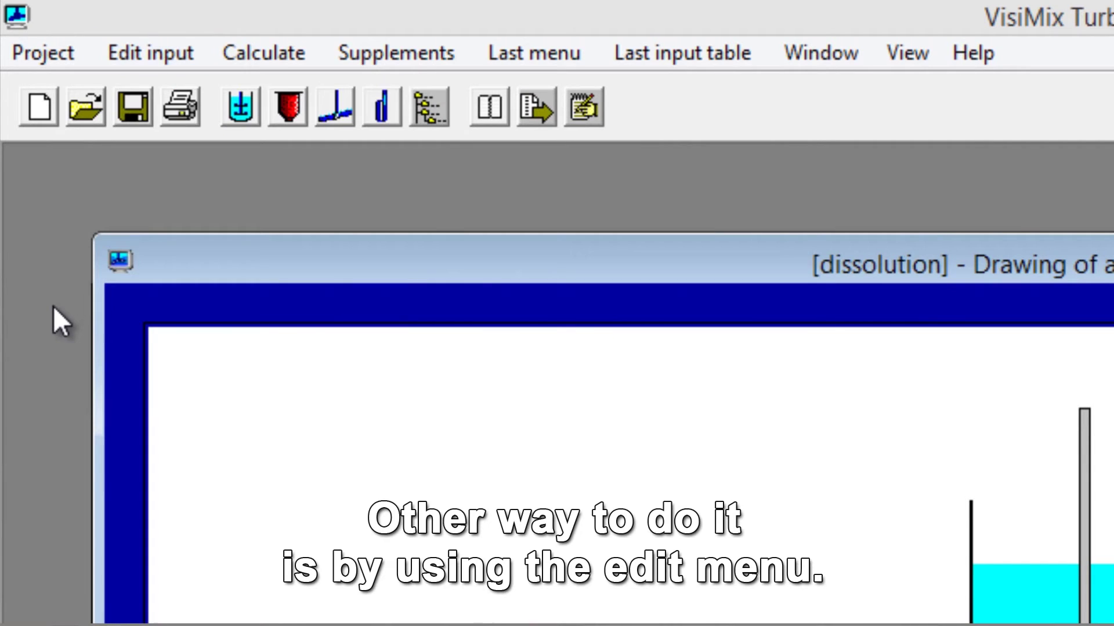
Browse the available calculation categories with their parameters and the list of help topics.
click(234, 58)
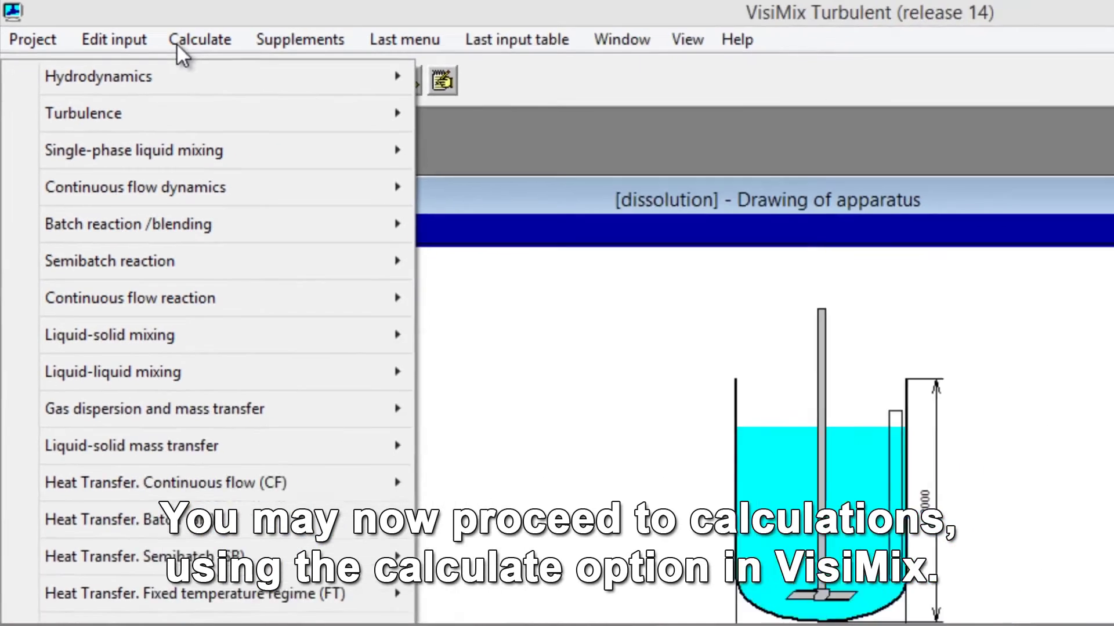
mouse_move(240, 95)
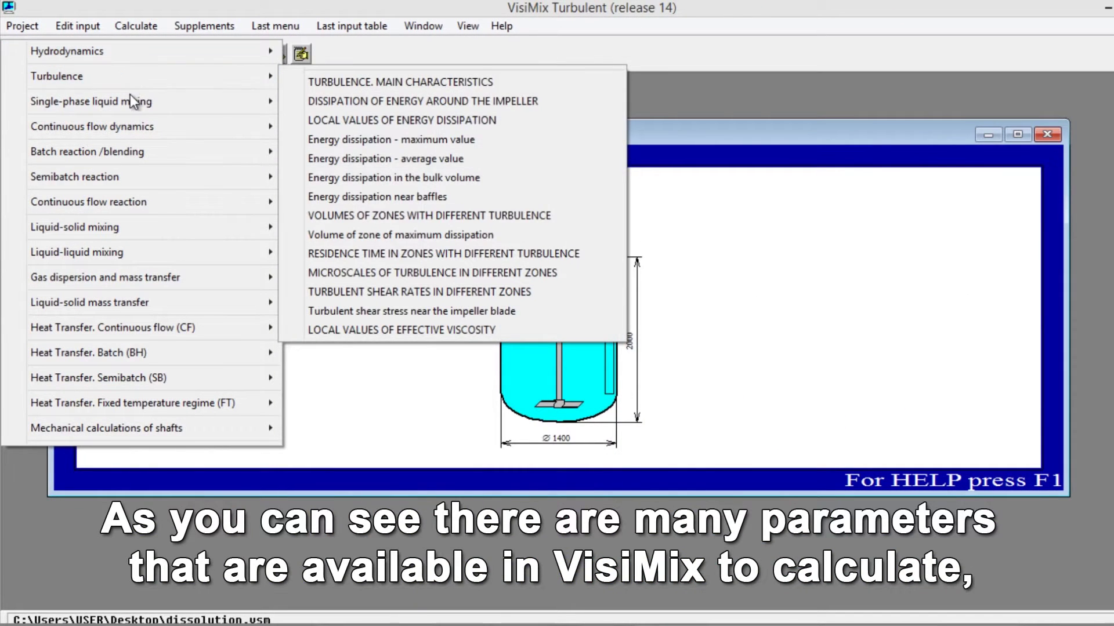
mouse_move(129, 103)
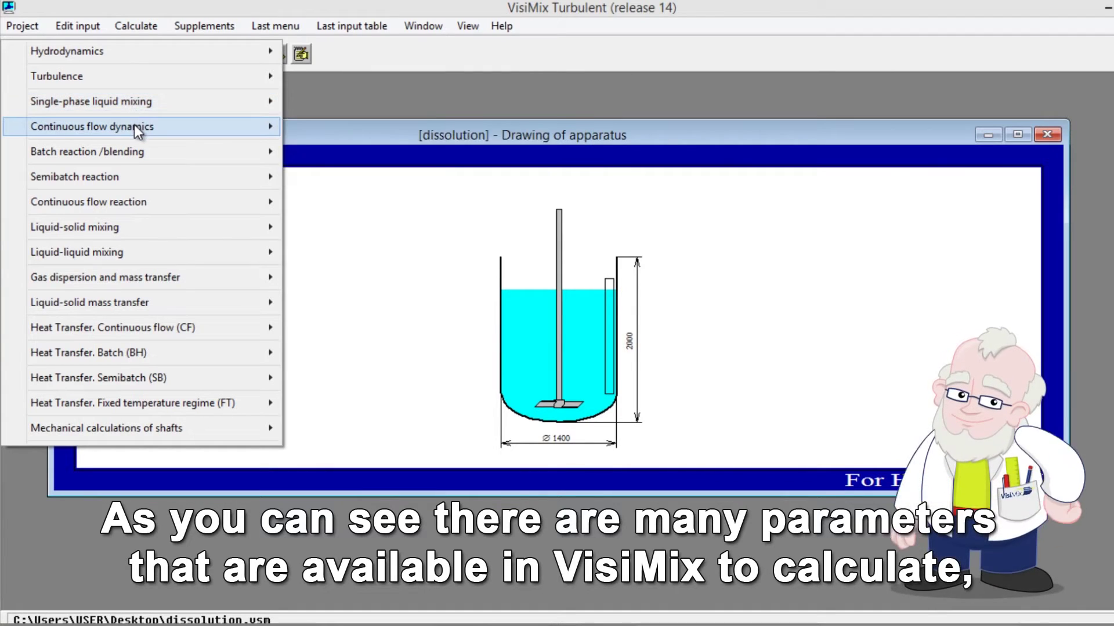
mouse_move(134, 124)
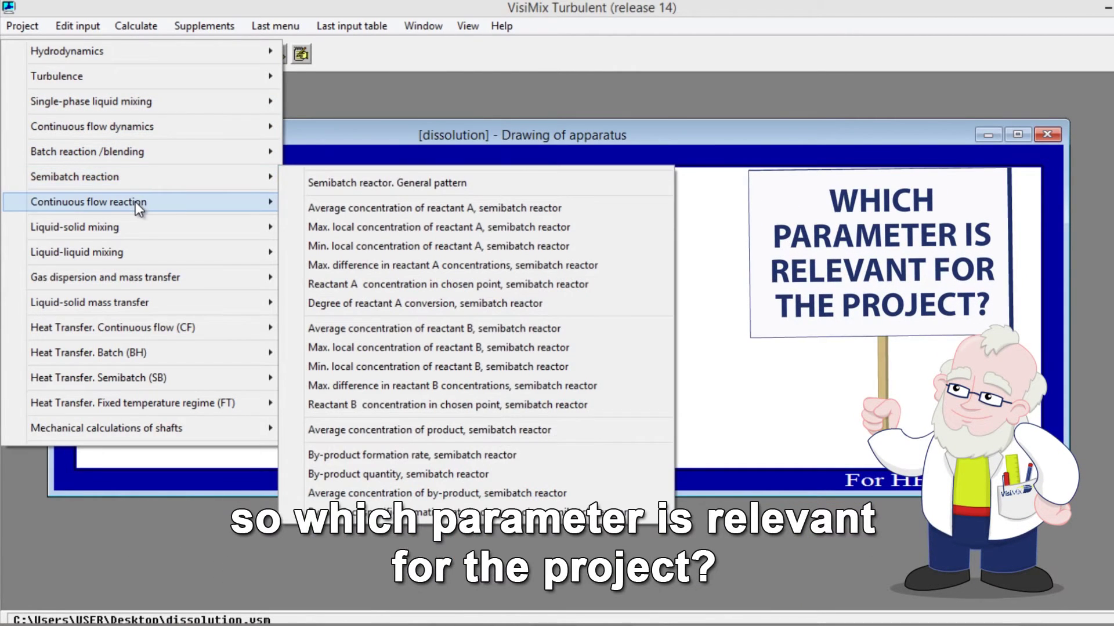
mouse_move(136, 203)
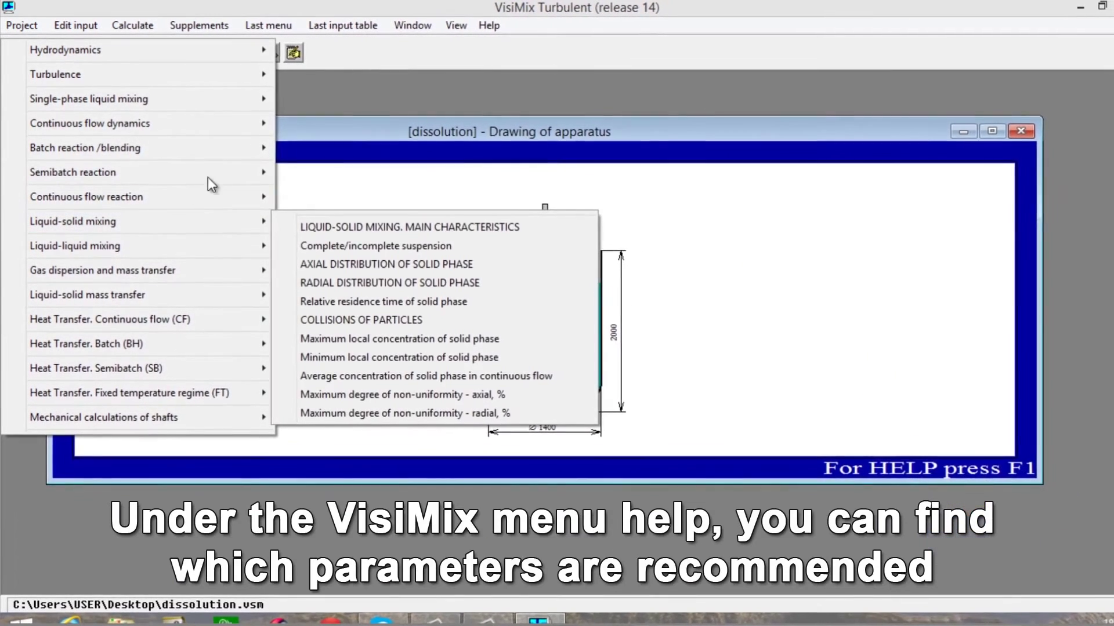
click(483, 25)
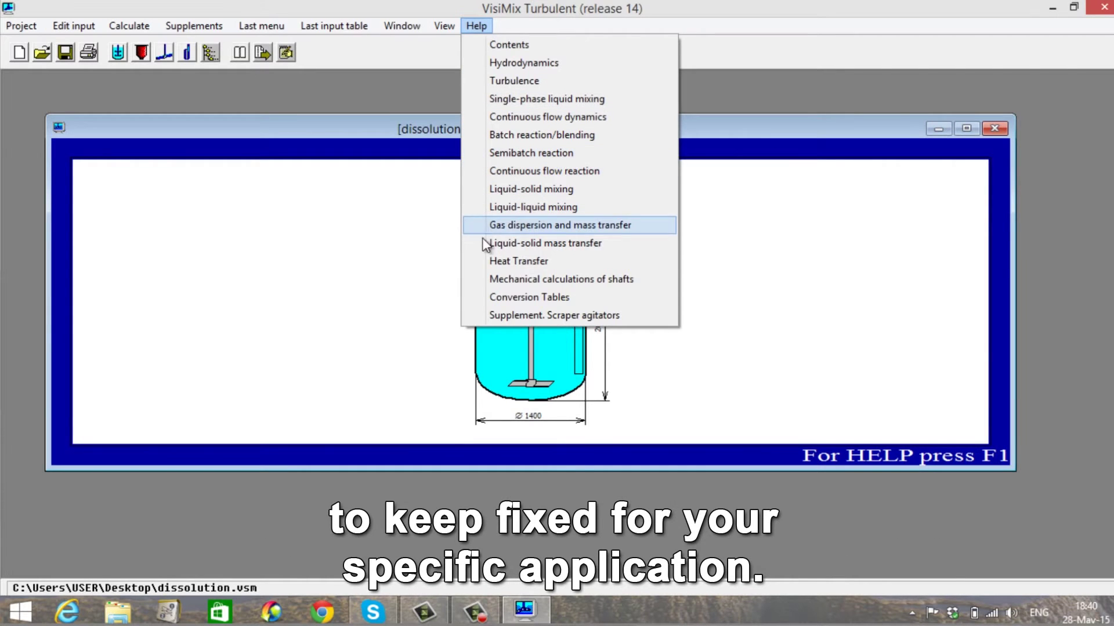
click(457, 56)
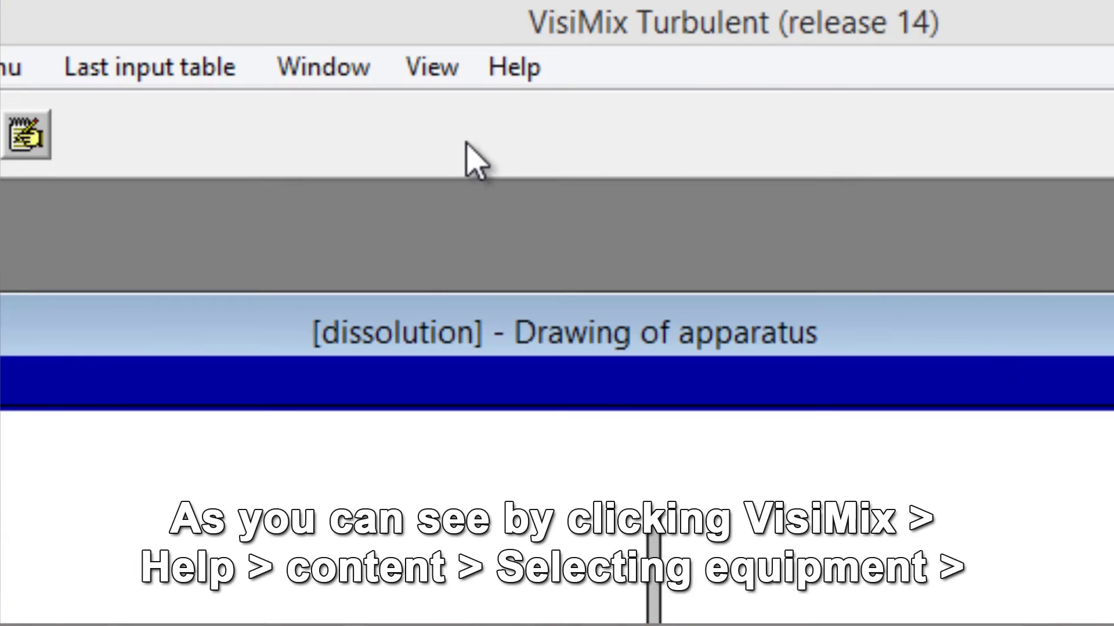
Open the help topic on key scaling-up parameters for different unit operations and enlarge the help window.
click(513, 68)
click(546, 110)
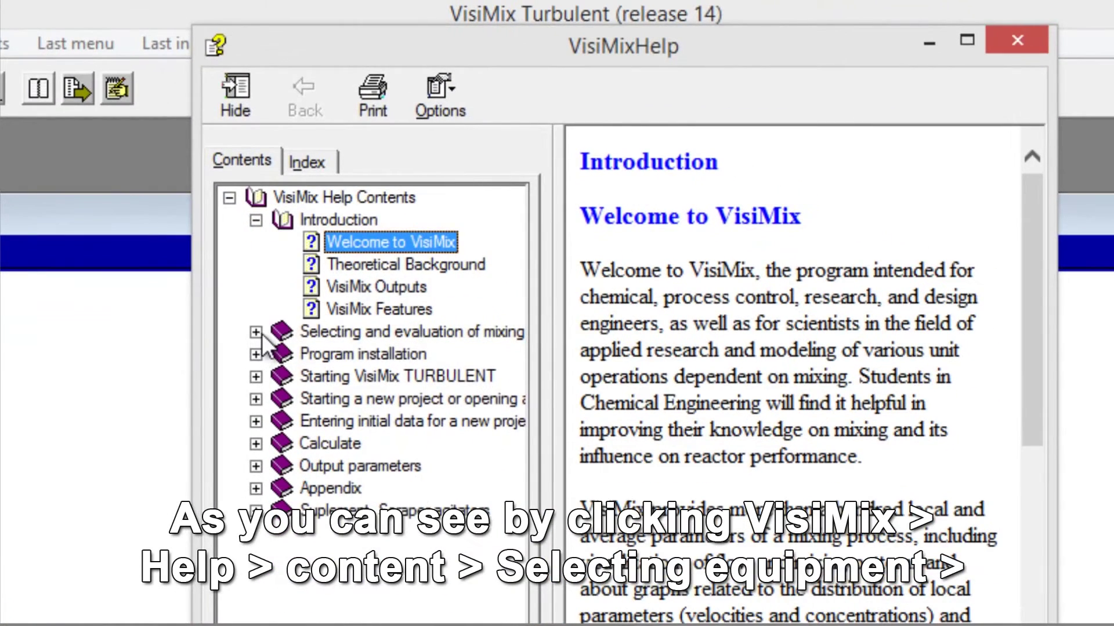
click(249, 389)
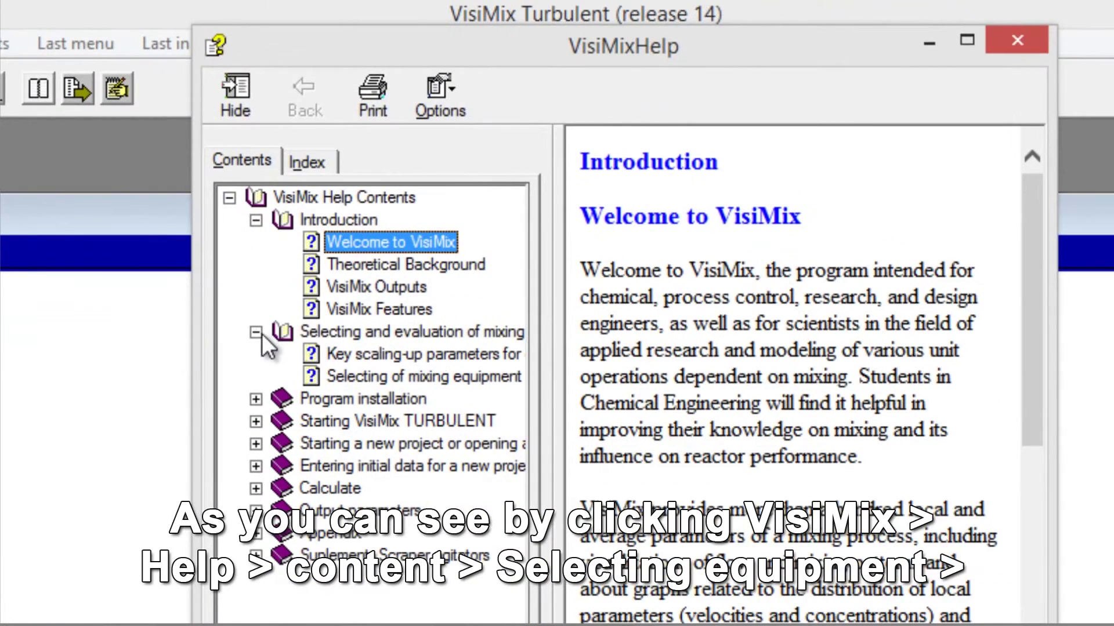
click(380, 357)
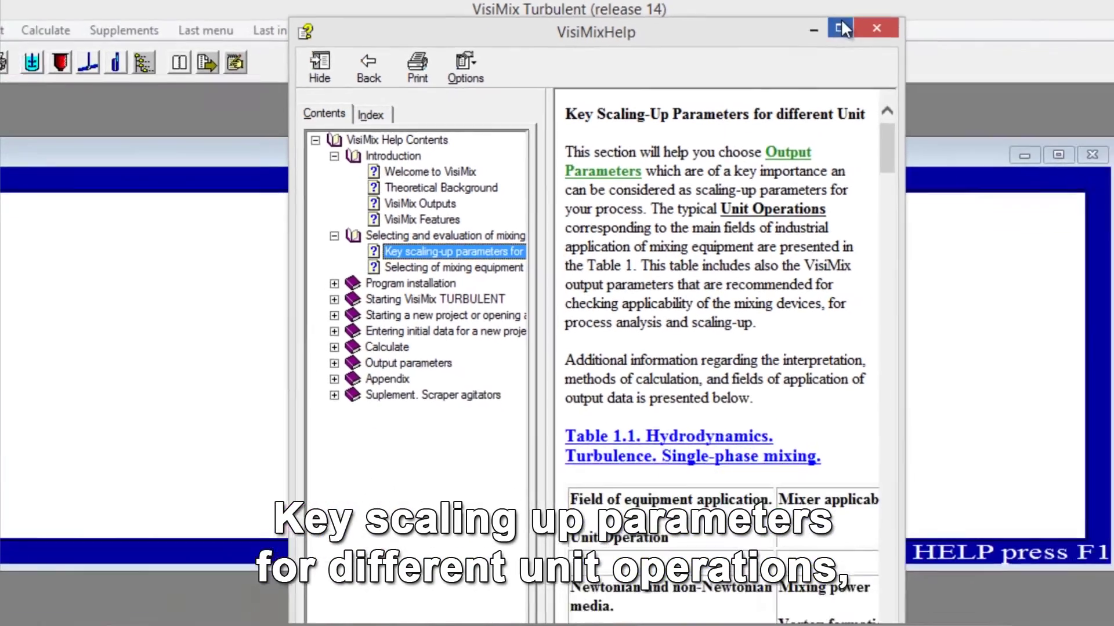
click(924, 36)
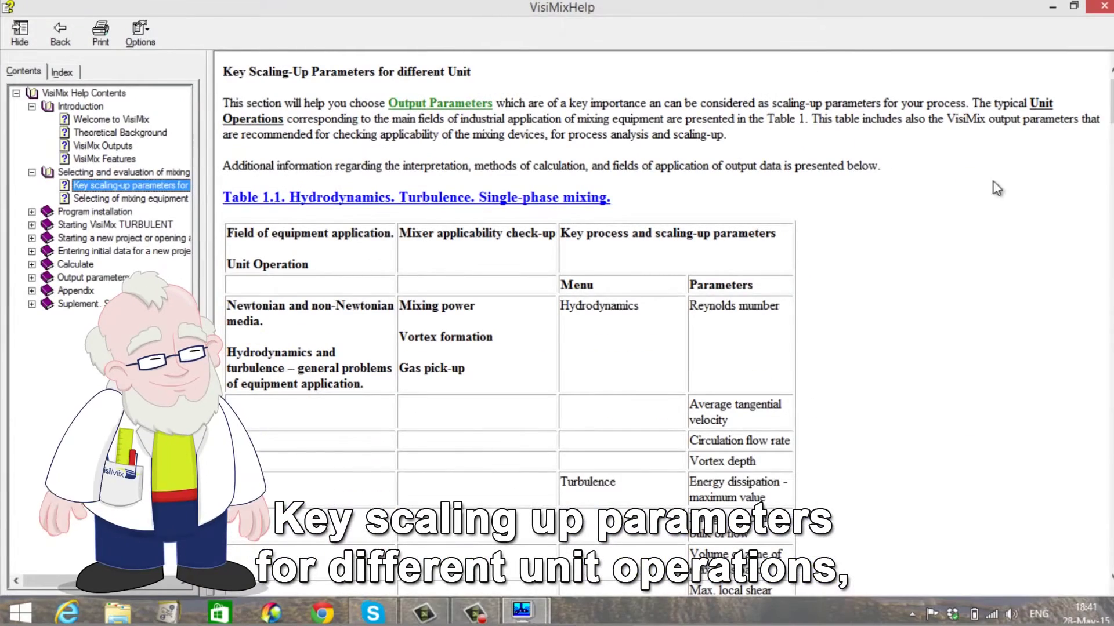
Read through the tables of key process and scaling-up parameters, including dissolution in Table 1.4, and close the help.
scroll(551, 290, down, 3)
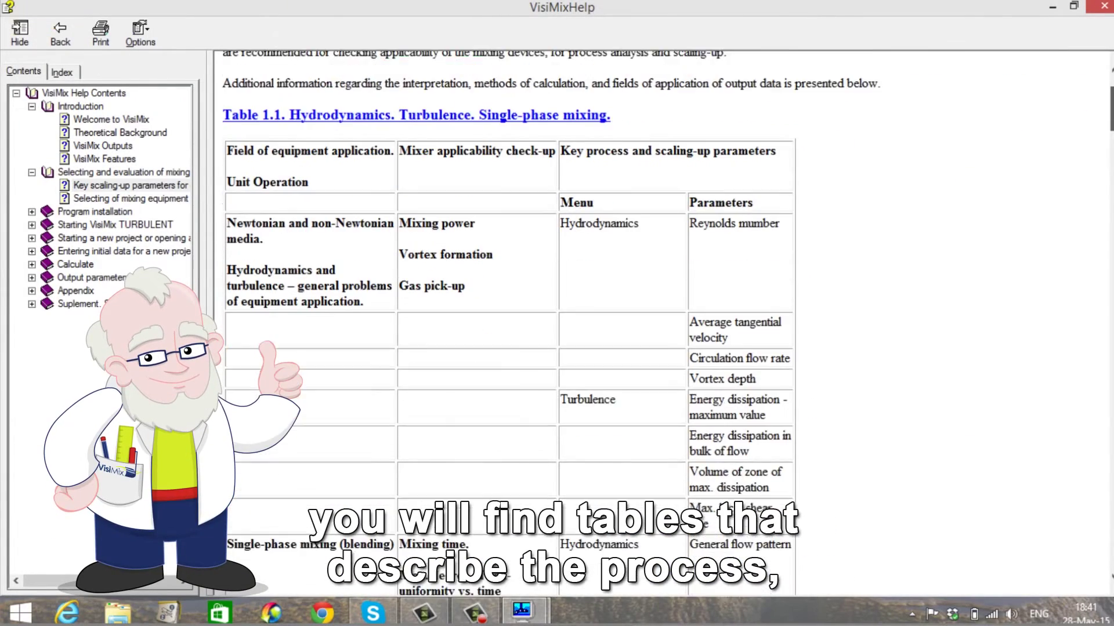
scroll(551, 290, down, 6)
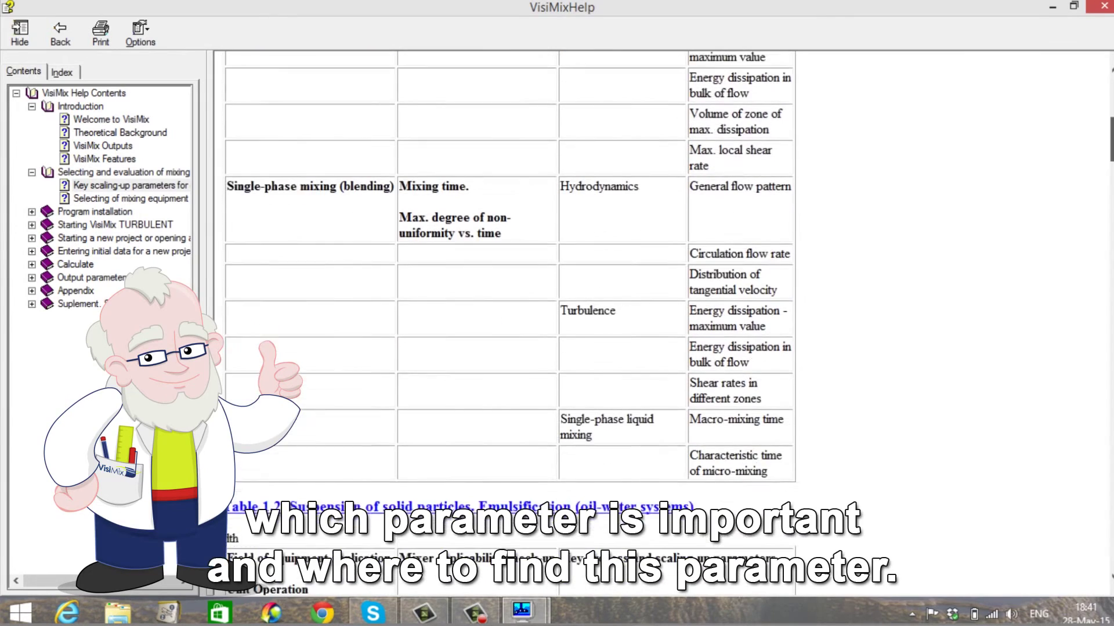
scroll(551, 290, down, 8)
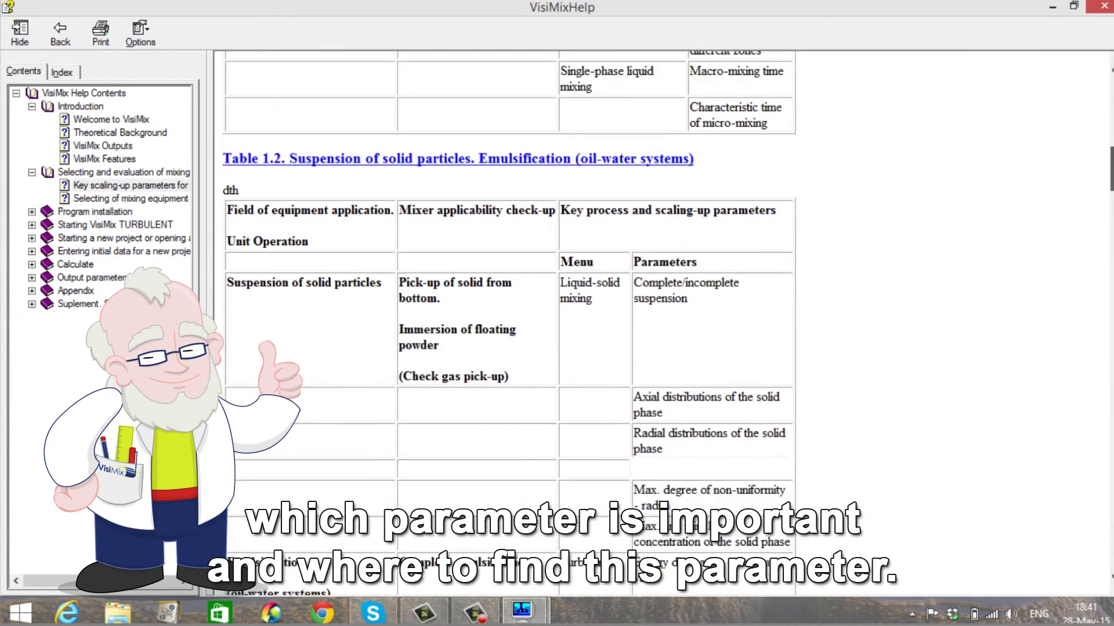
scroll(551, 290, down, 7)
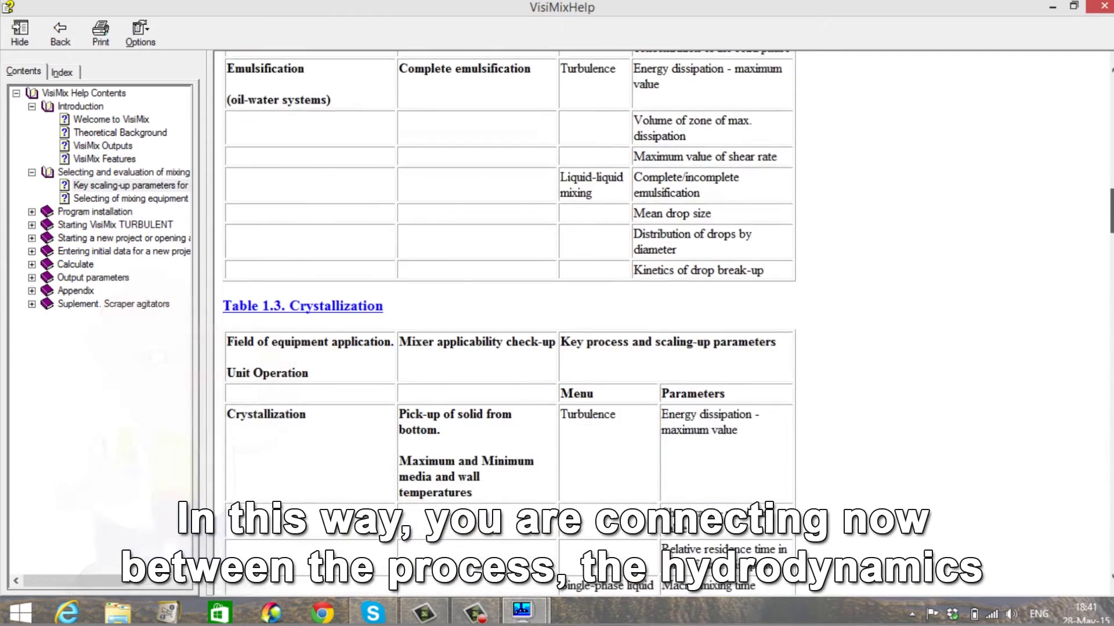
scroll(551, 290, down, 7)
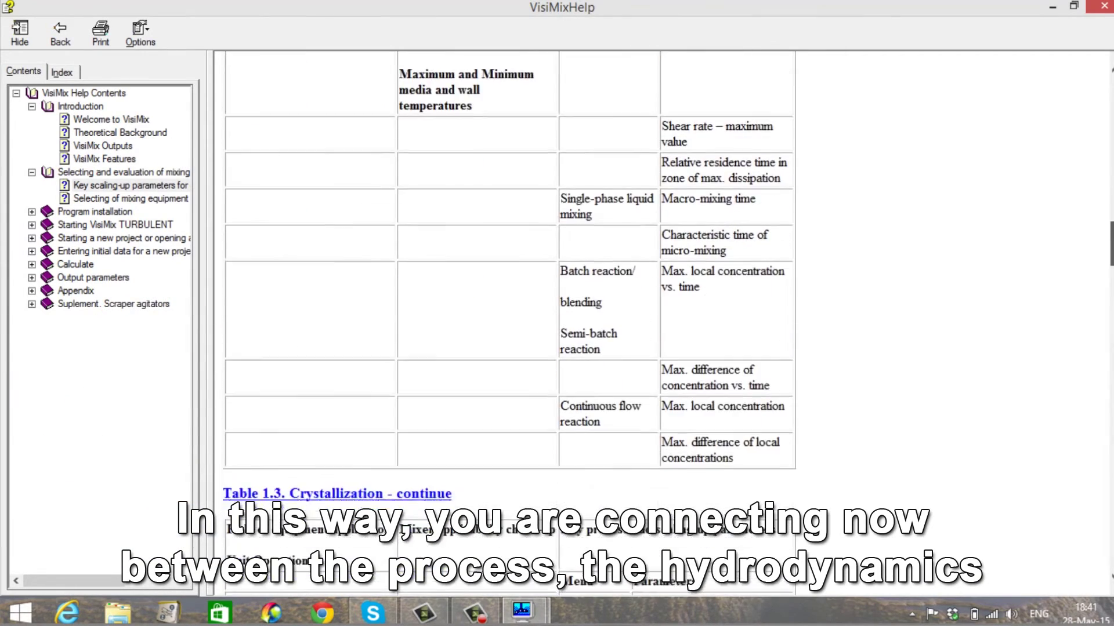
scroll(551, 290, down, 8)
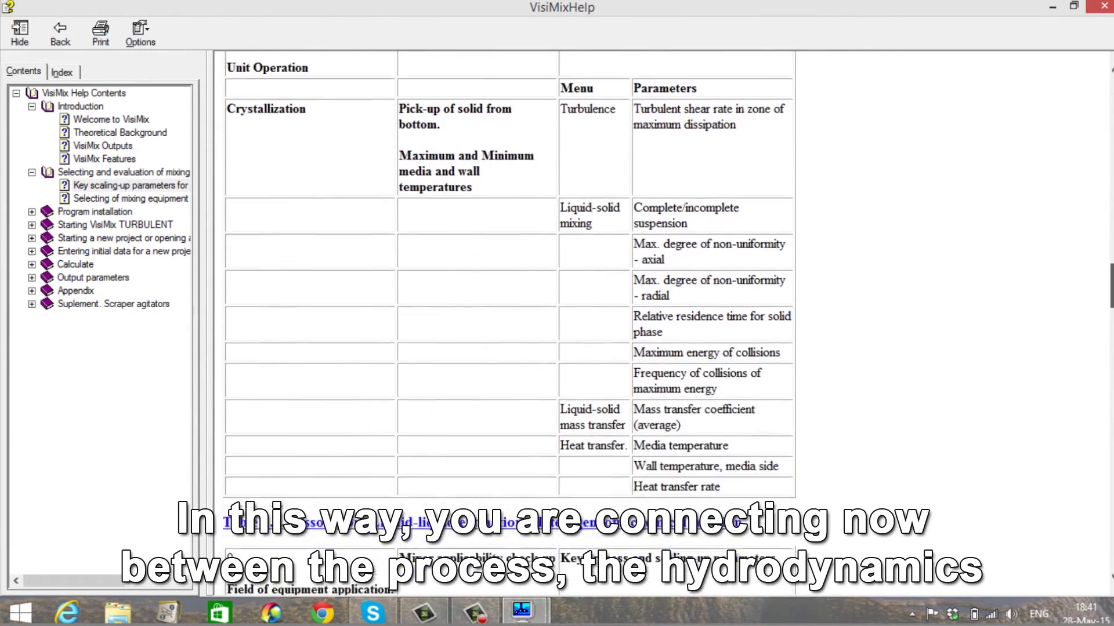
scroll(551, 290, down, 4)
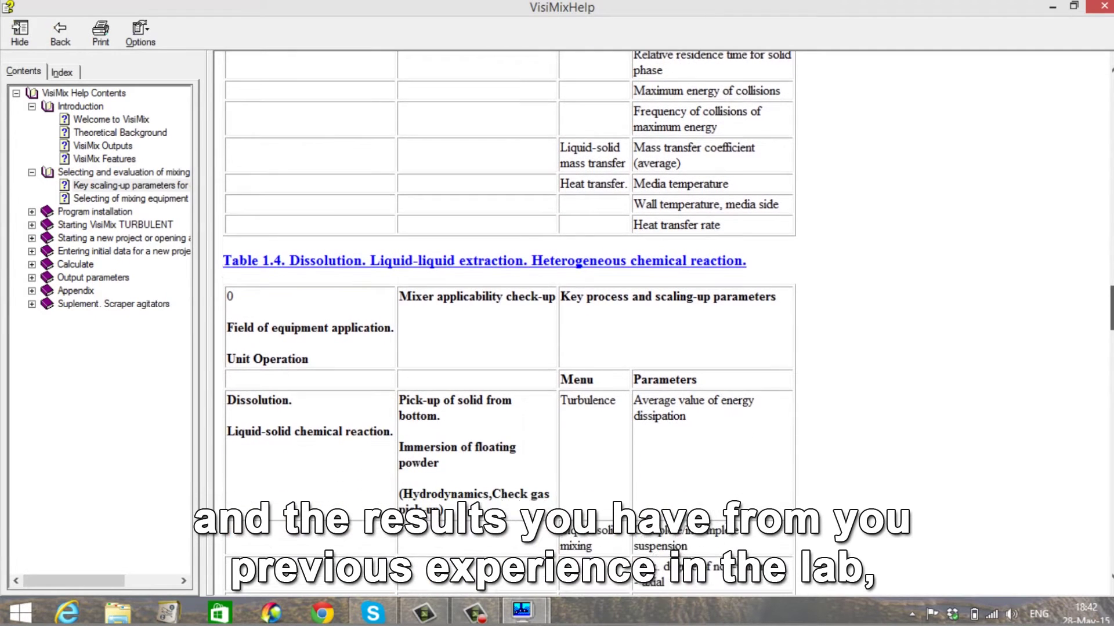
scroll(551, 290, down, 1)
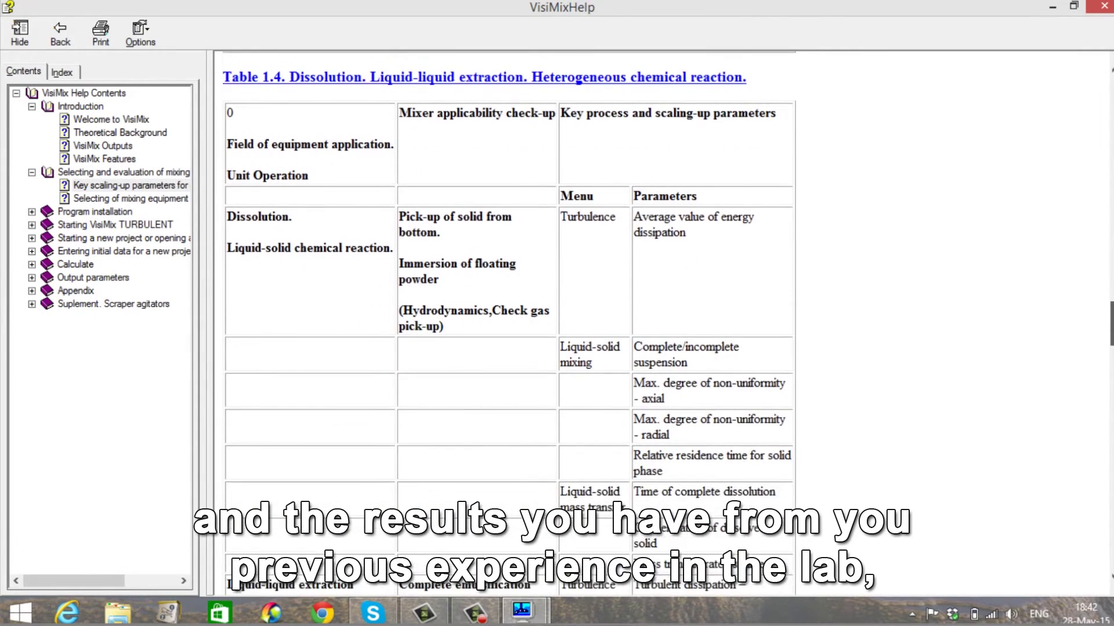
scroll(509, 322, down, 1)
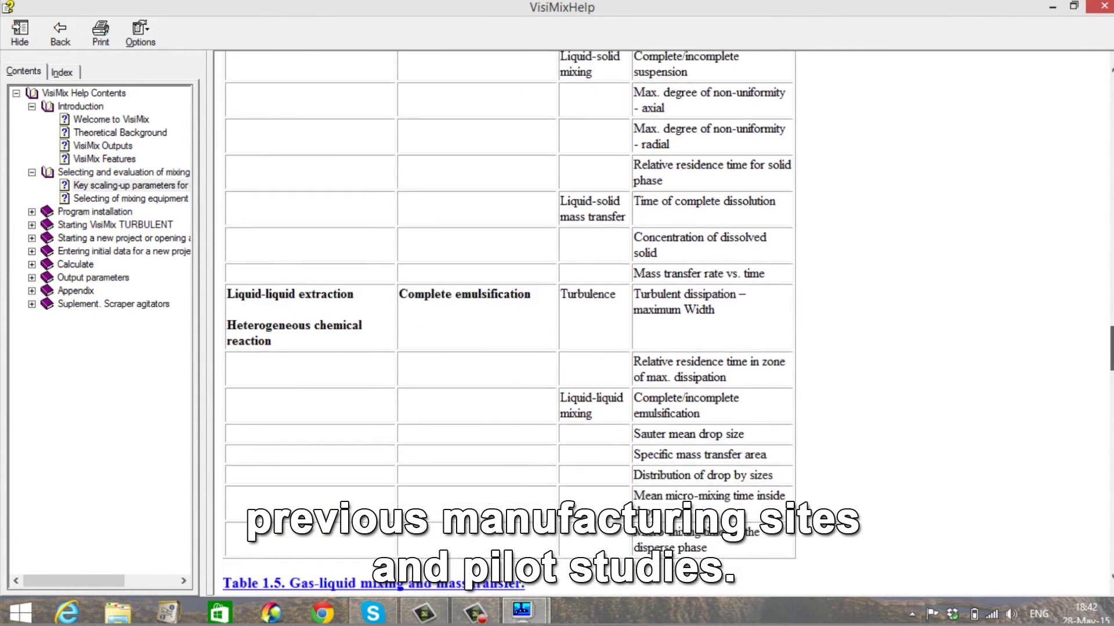
scroll(510, 322, down, 2)
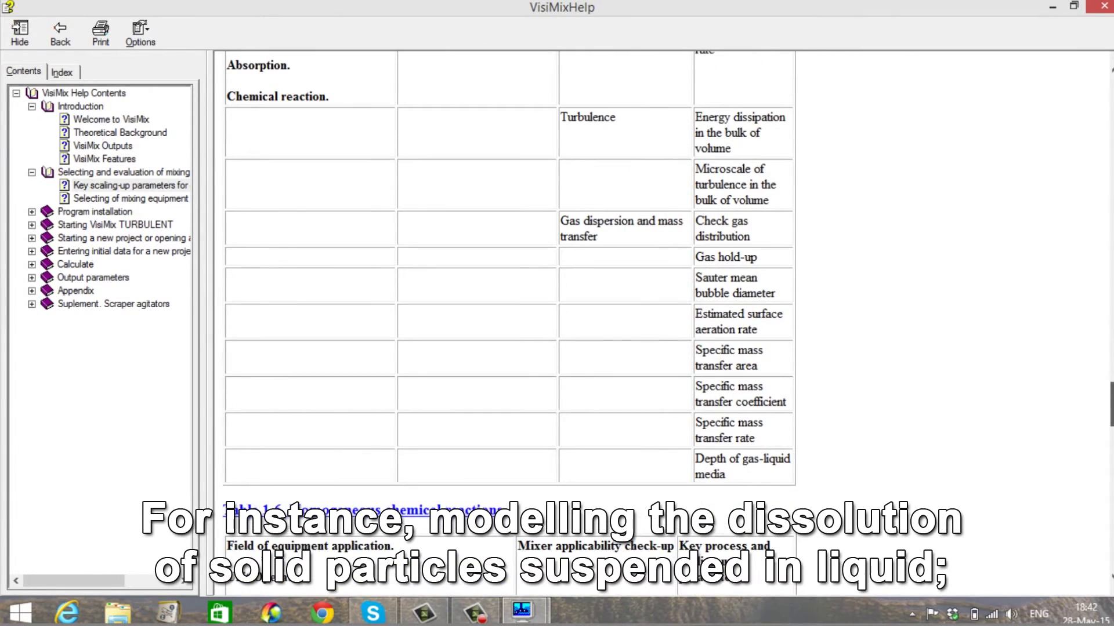
scroll(510, 322, up, 10)
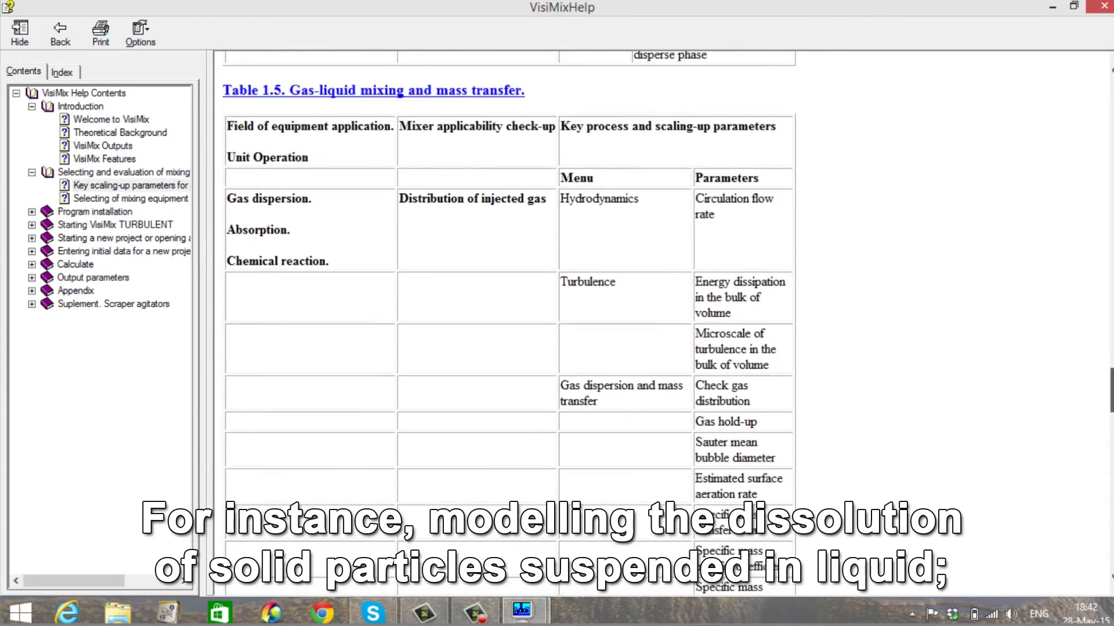
drag(1108, 366, 1109, 331)
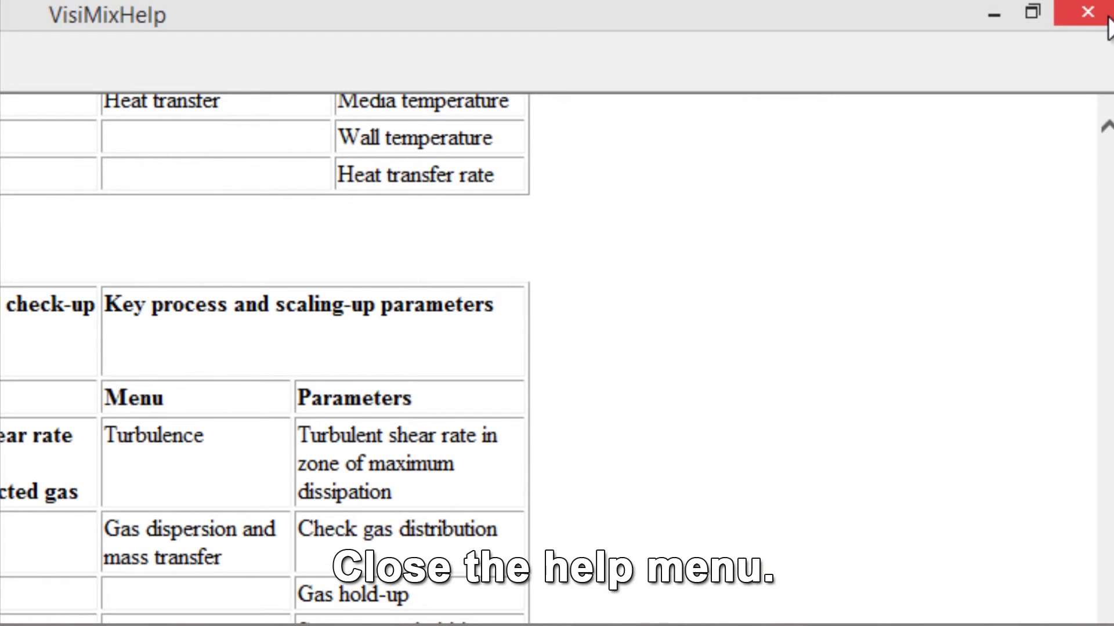
click(1104, 5)
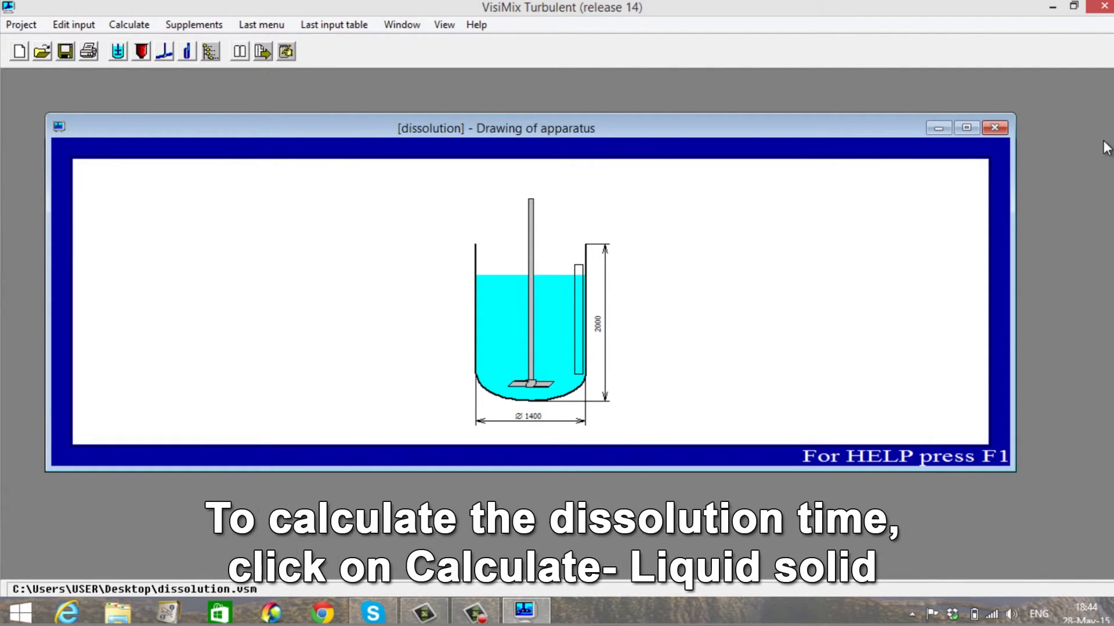
Start the time of complete dissolution calculation and set the liquid phase density to 1000 kg/cub.m and viscosity to 0.001 Pa*s.
click(139, 24)
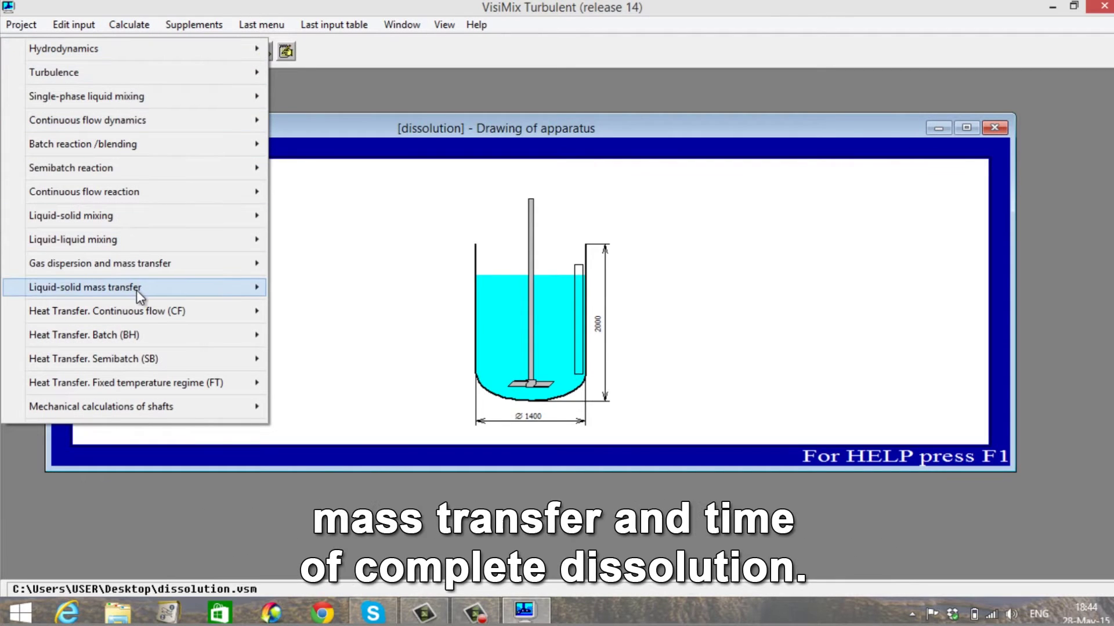
mouse_move(139, 289)
click(333, 293)
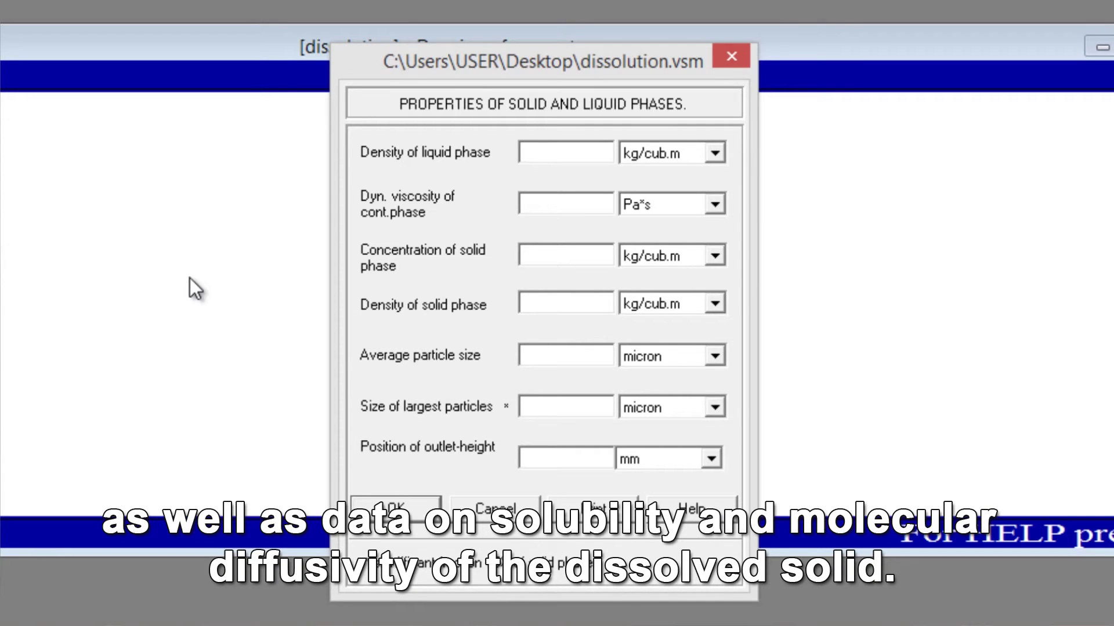
text(1000)
click(534, 207)
text(0.001)
Define the solid phase with concentration 90 kg/cub.m, density 2100 kg/cub.m, average particle size 350 micron and largest size 900 micron, and accept.
click(565, 255)
text(90)
click(598, 301)
text(2100)
click(590, 358)
text(350)
click(589, 405)
text(900)
click(419, 502)
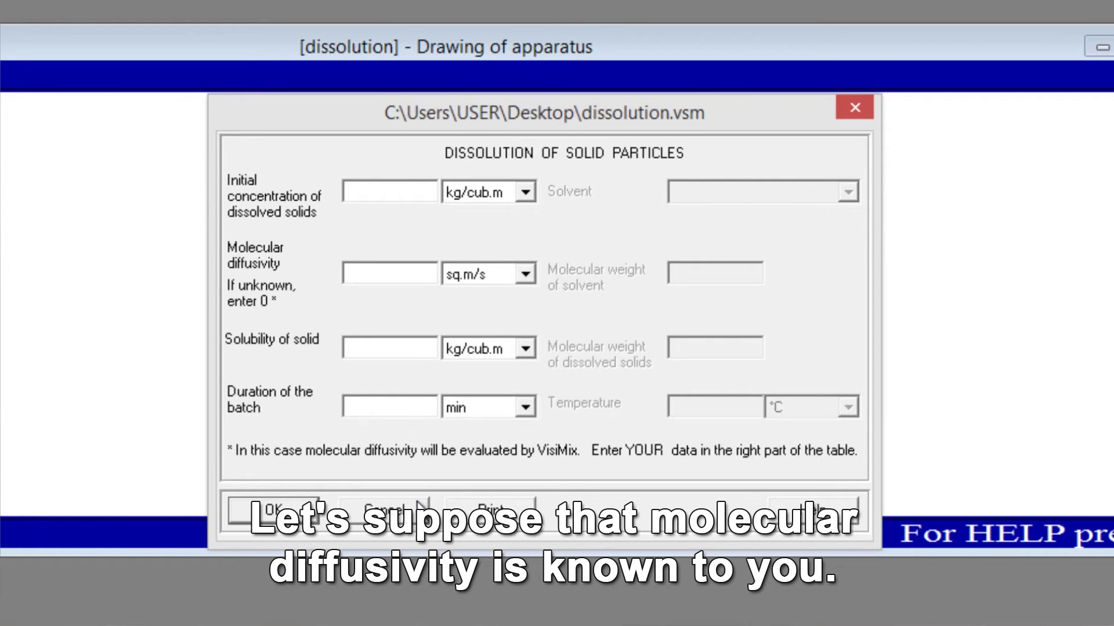
Set initial dissolved solids concentration 0, molecular diffusivity 1.85e-10 sq.m/s, solubility 107 kg/cub.m and batch duration 30 min, and calculate the dissolution time.
text(0)
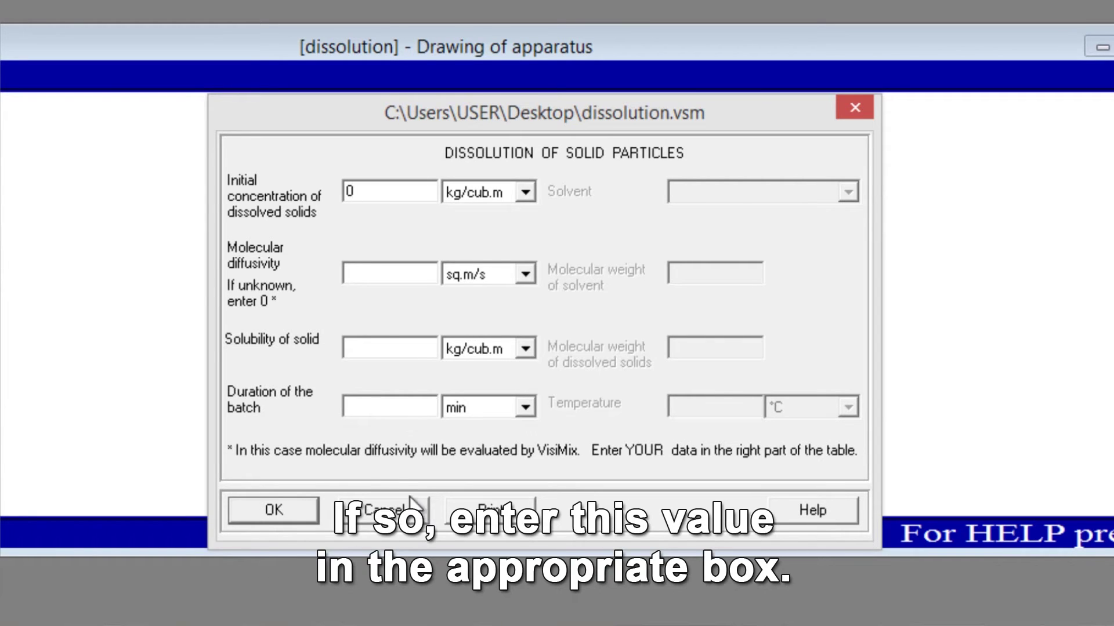
click(405, 275)
text(1.85)
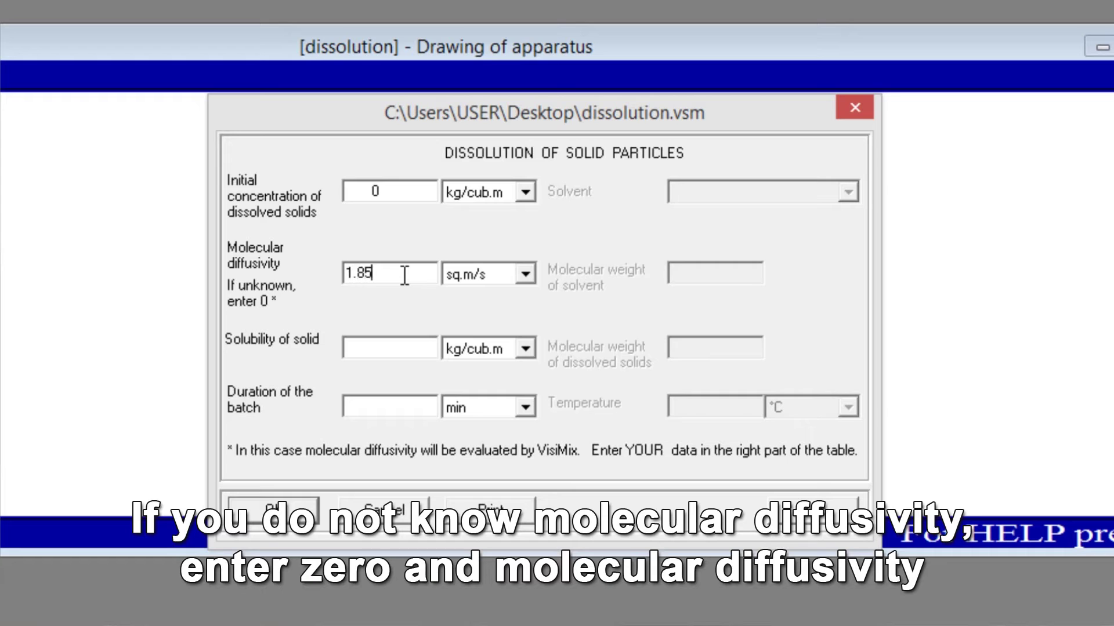
text(e-10)
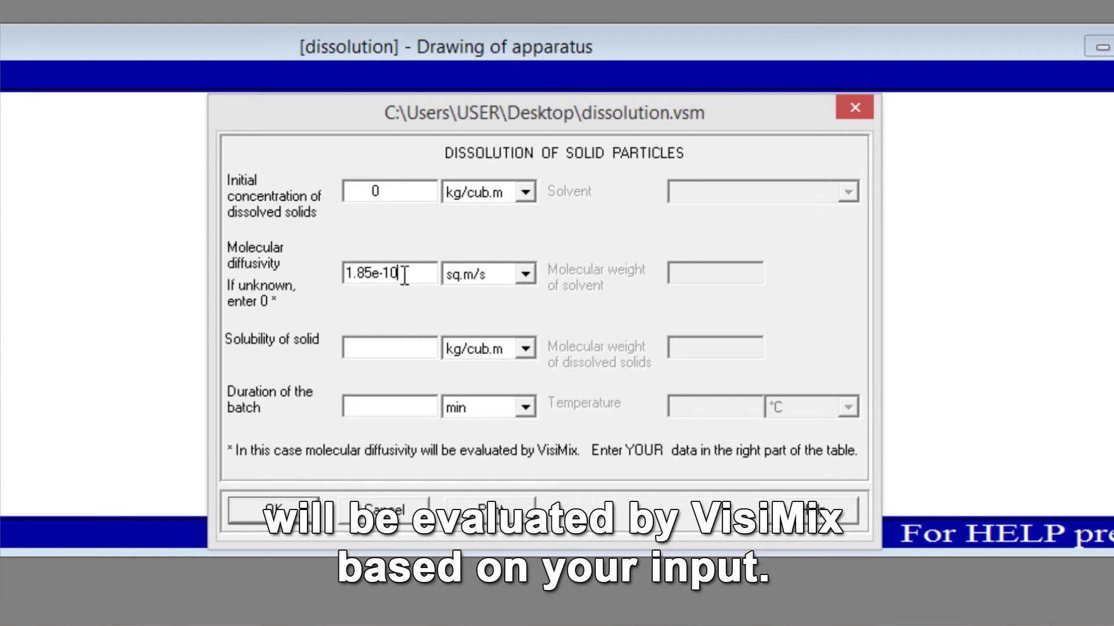
click(390, 347)
text(107)
click(399, 416)
text(30)
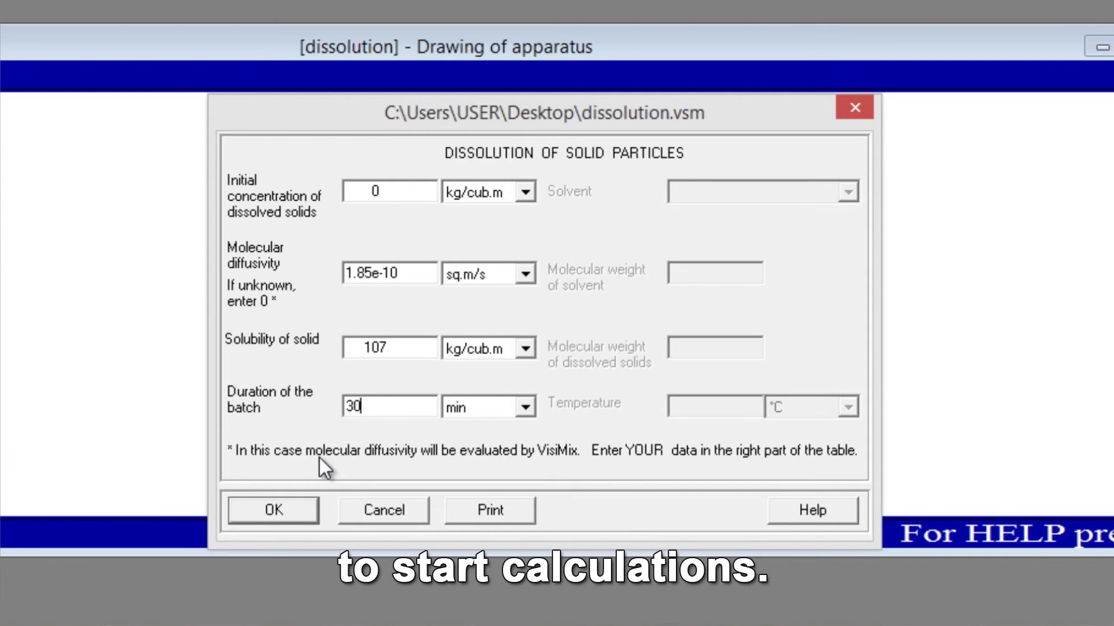
click(308, 510)
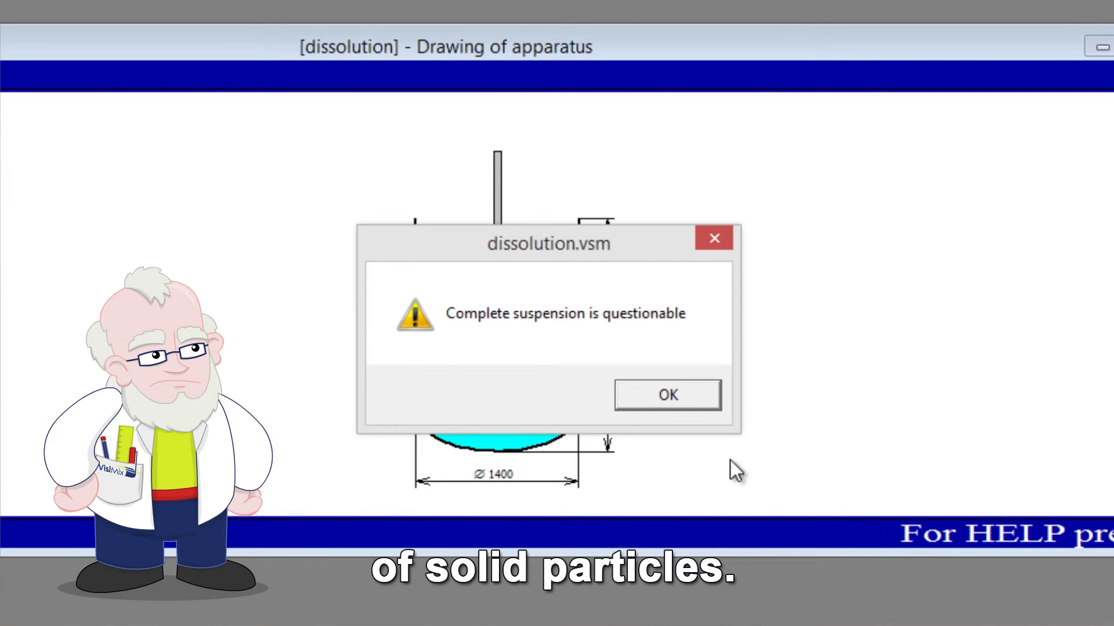
click(672, 394)
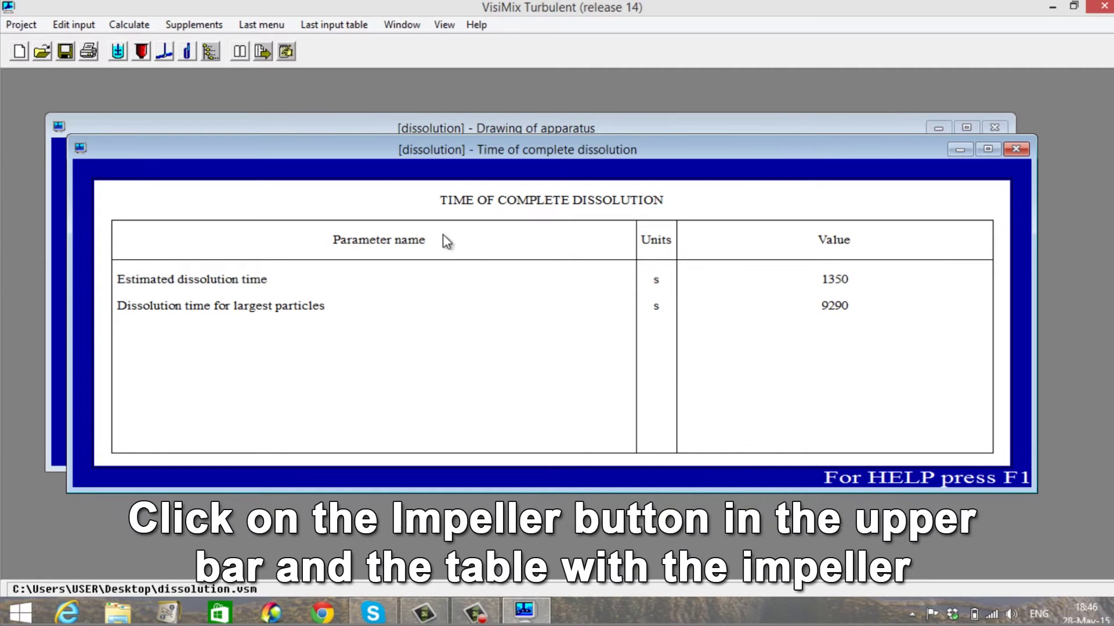
Set the pitched paddle's tip diameter to 680 mm and number of blades to 4, and recalculate the dissolution time.
click(165, 54)
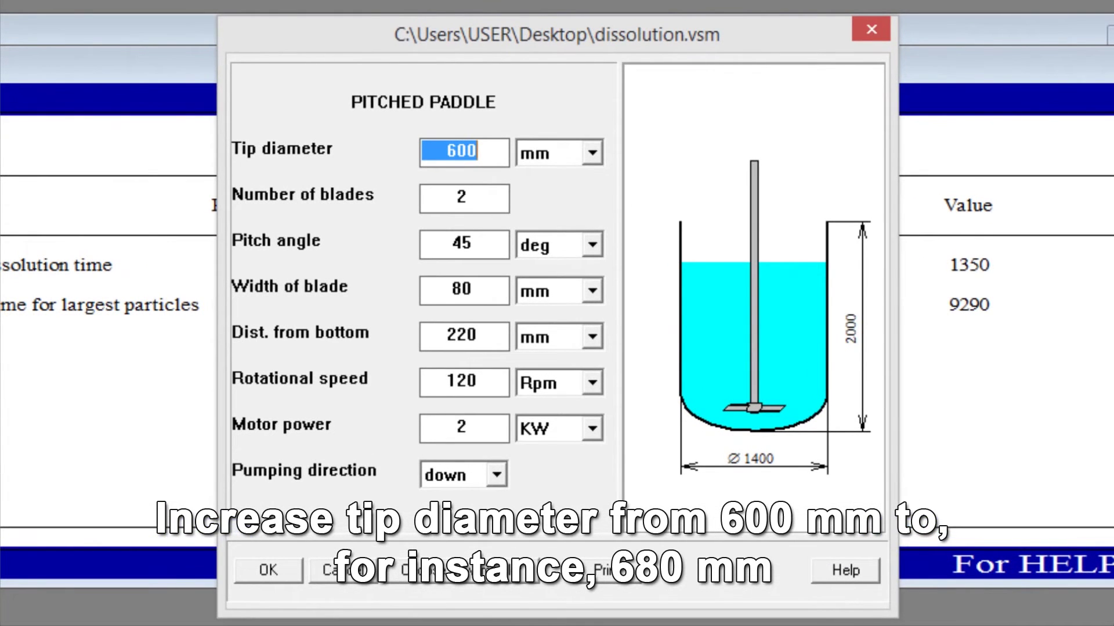
text(680)
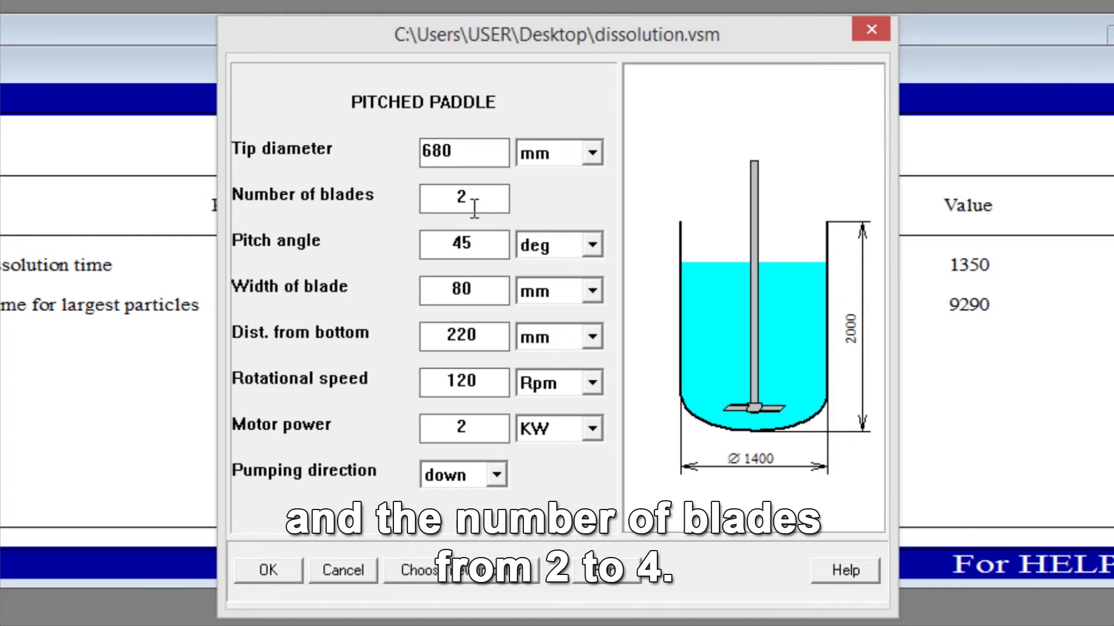
key(Tab)
text(4)
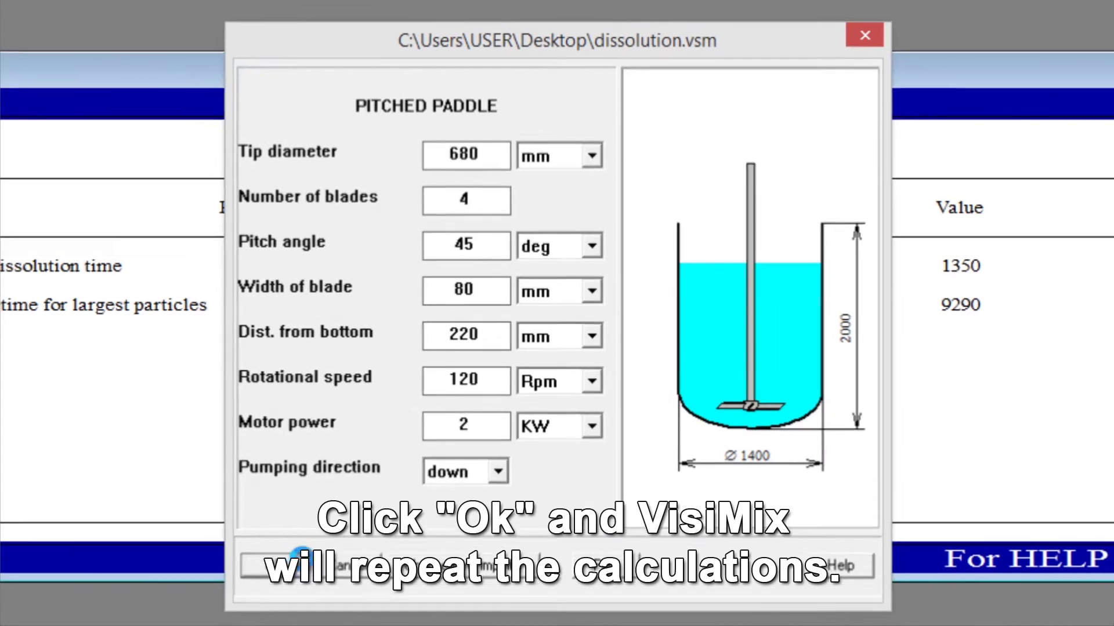
click(302, 554)
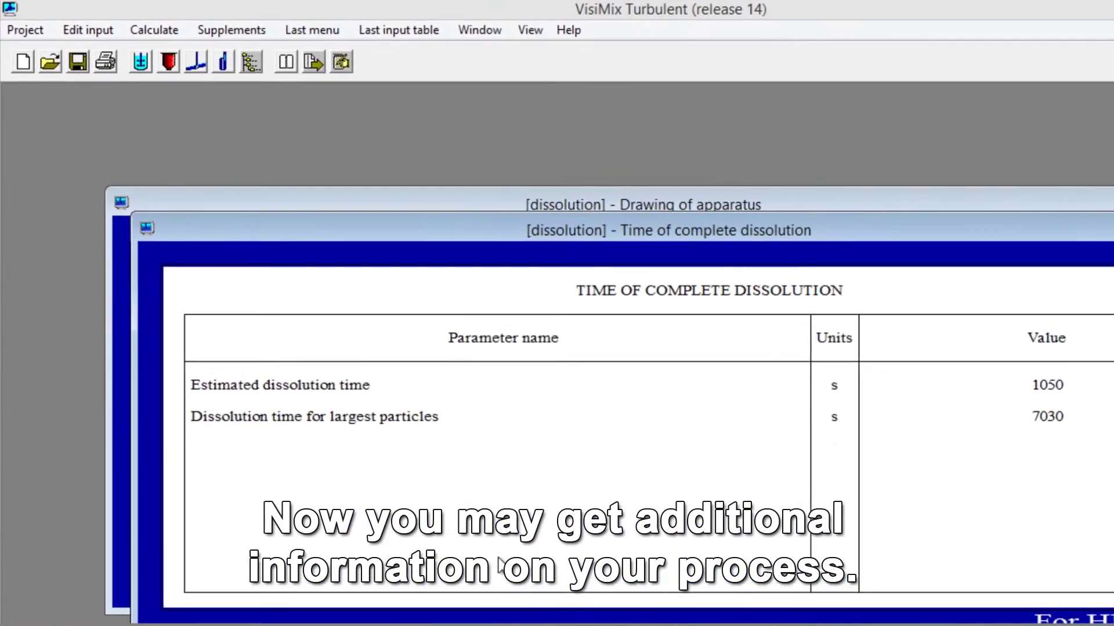
Open the graph of diameter of solid particles vs time and start plotting it.
click(366, 37)
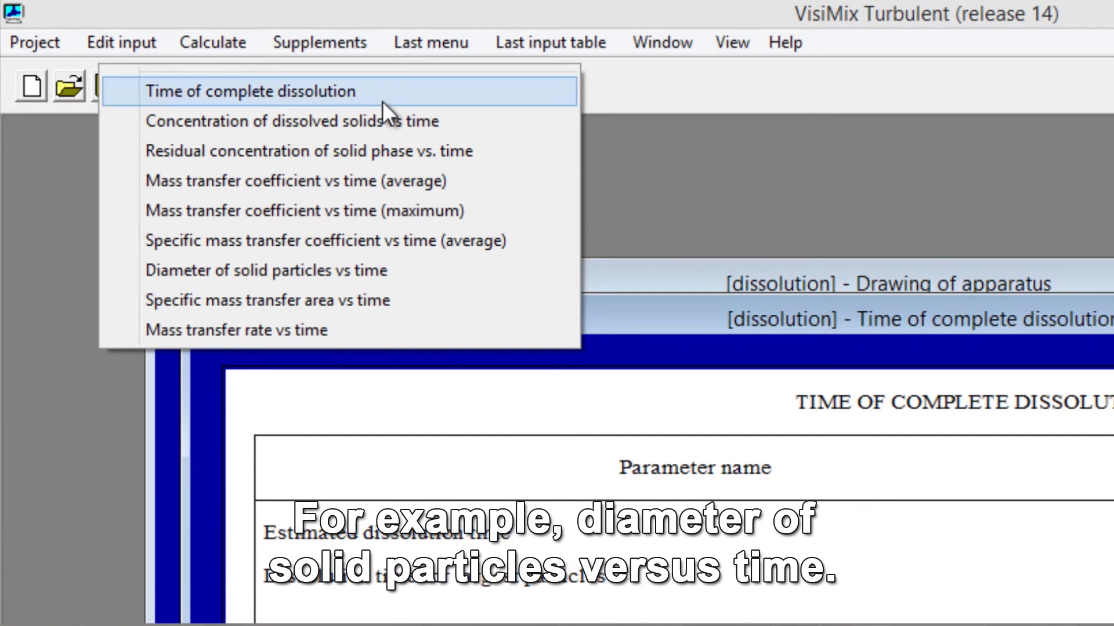
click(347, 271)
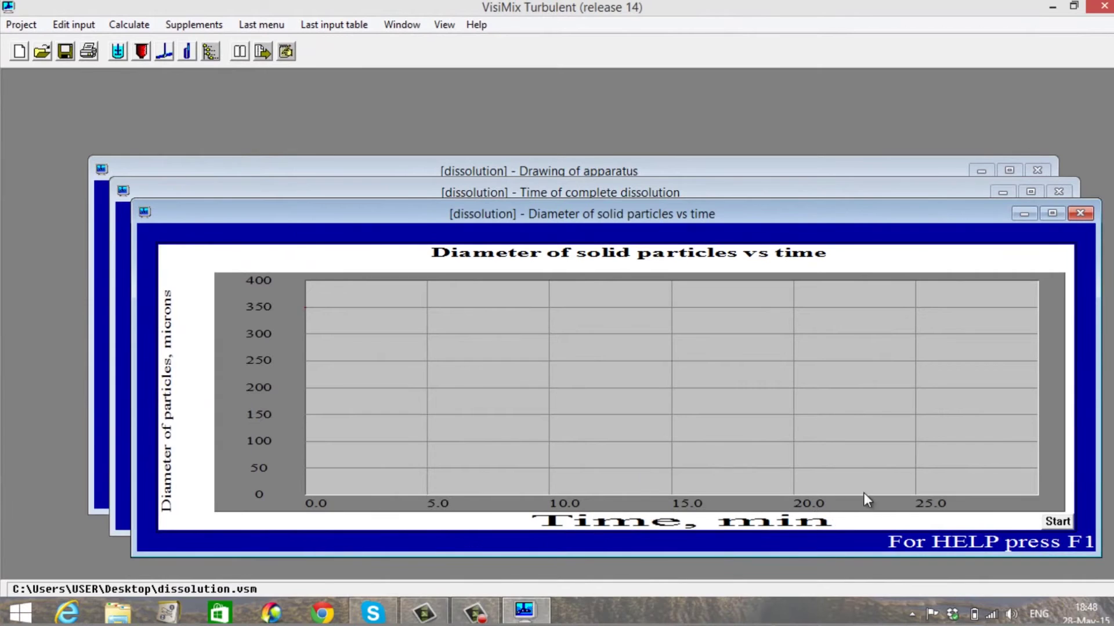
click(1053, 521)
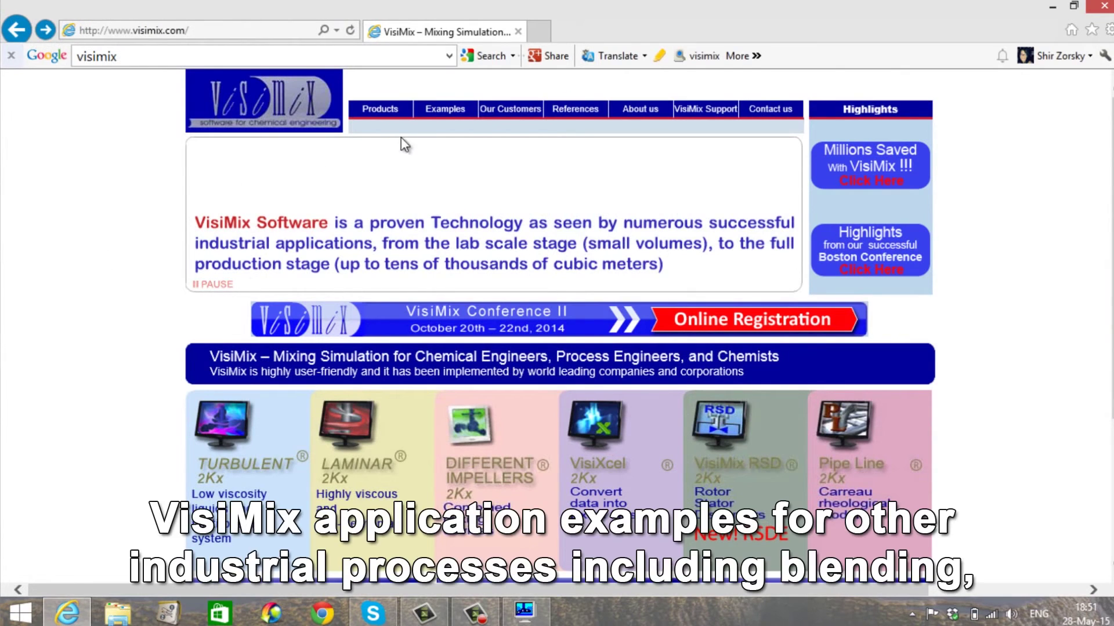
Open the application examples page on the VisiMix website in the browser and look through the Turbulent, Laminar and Different Impellers examples.
mouse_move(445, 110)
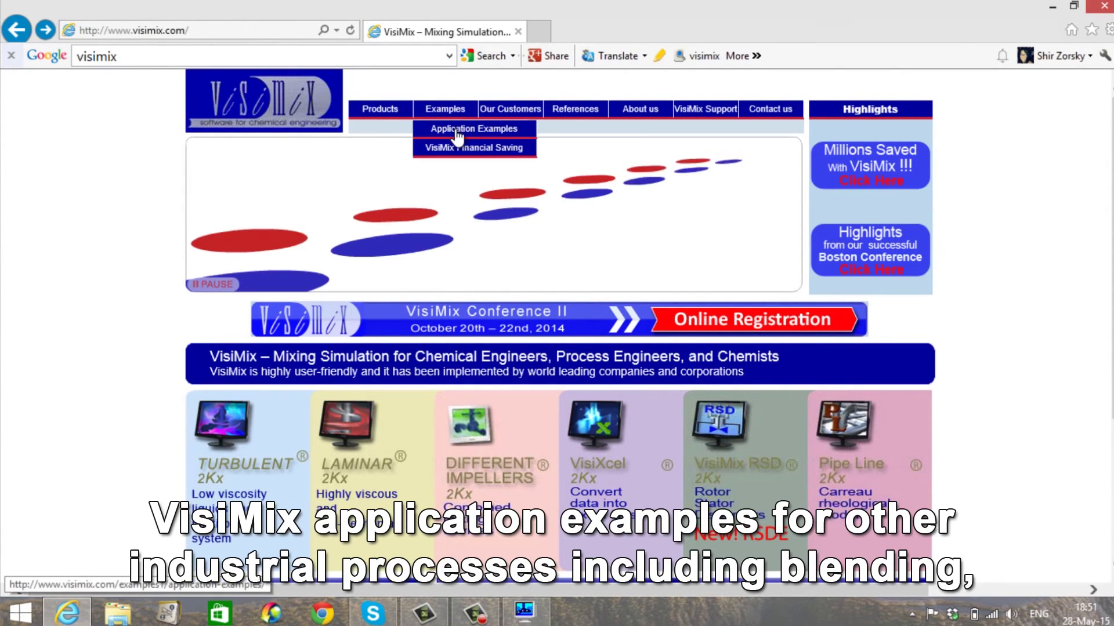
click(456, 131)
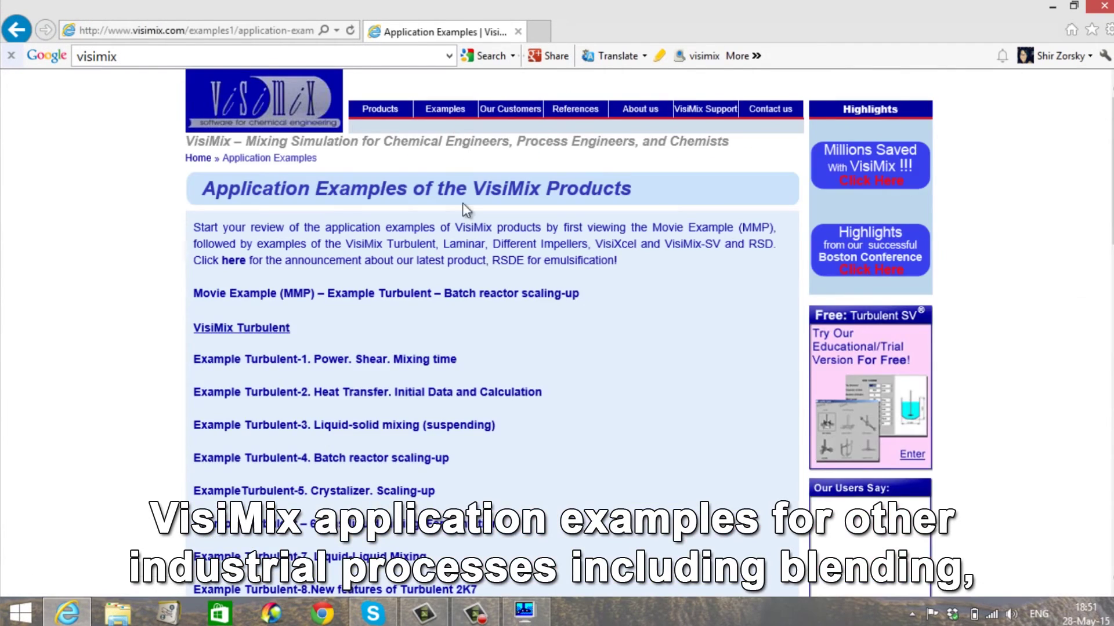
scroll(495, 283, down, 5)
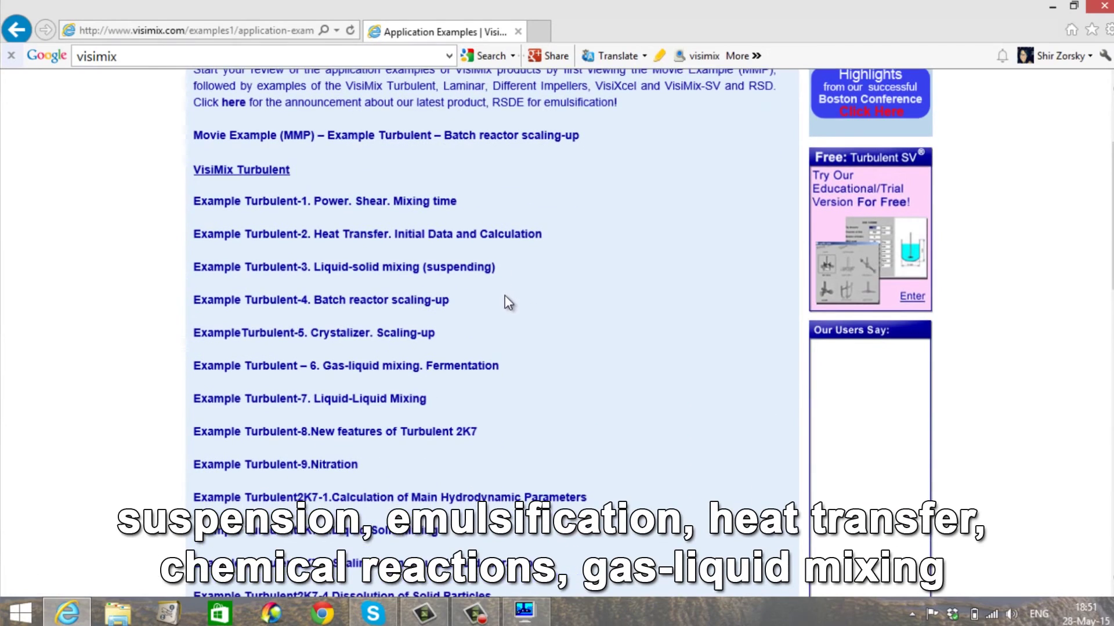
scroll(506, 297, down, 6)
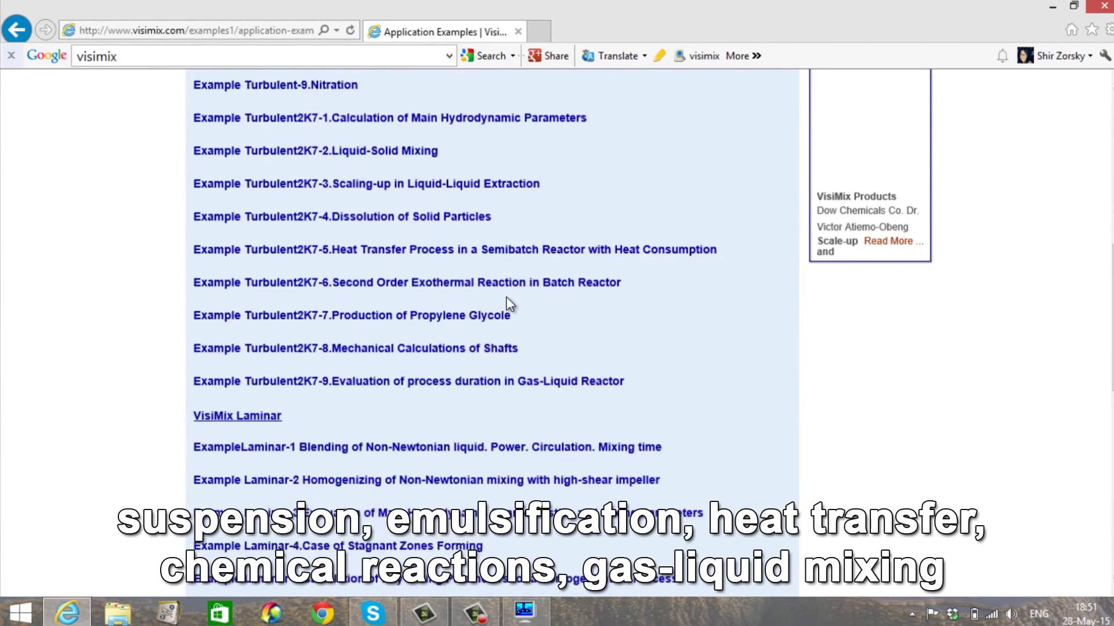
scroll(510, 304, down, 3)
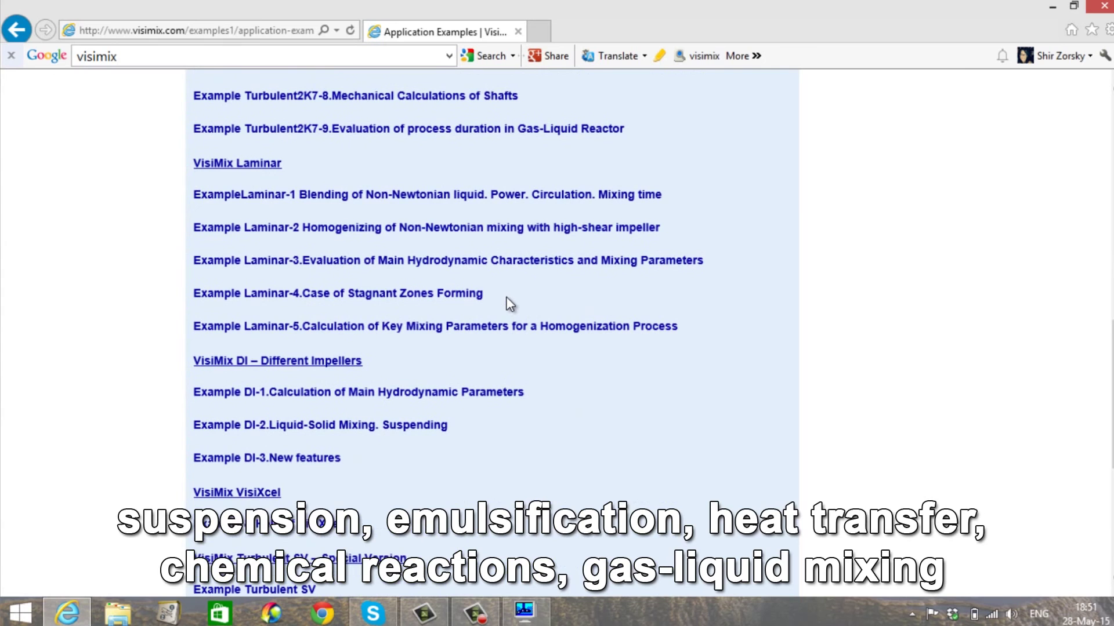